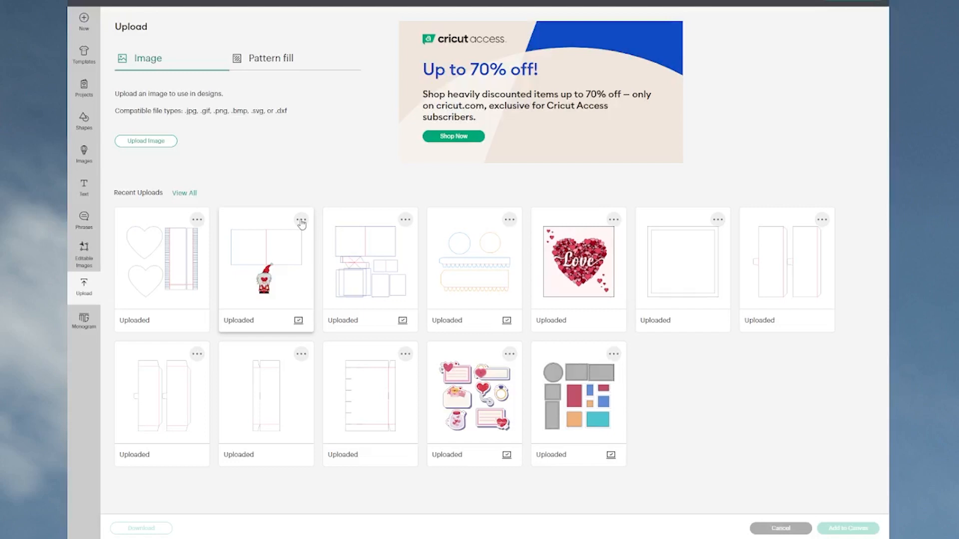
# Step: Add the uploaded image with the blue card base and gnome to the canvas, positioning it at about X 2.3 in, Y 2.7 in
pyautogui.click(269, 253)
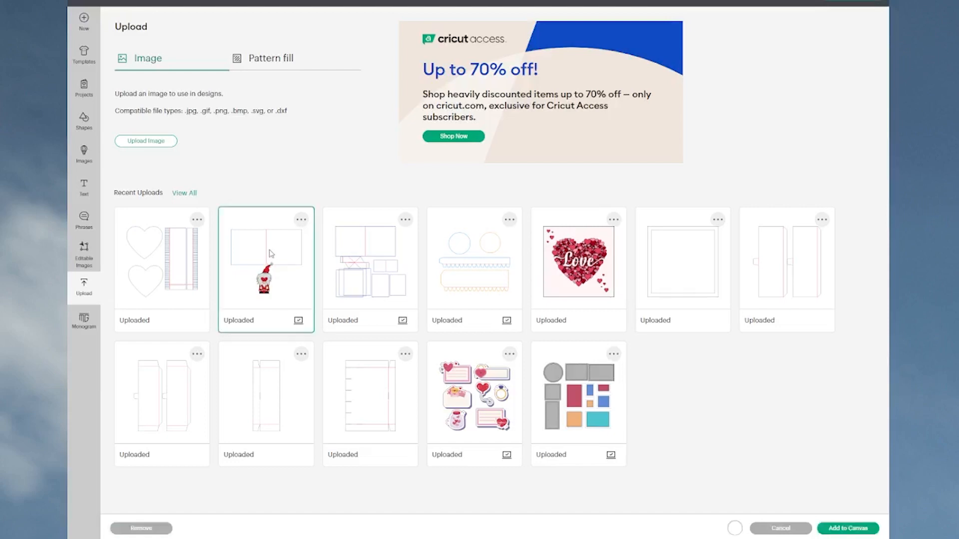
pyautogui.click(843, 530)
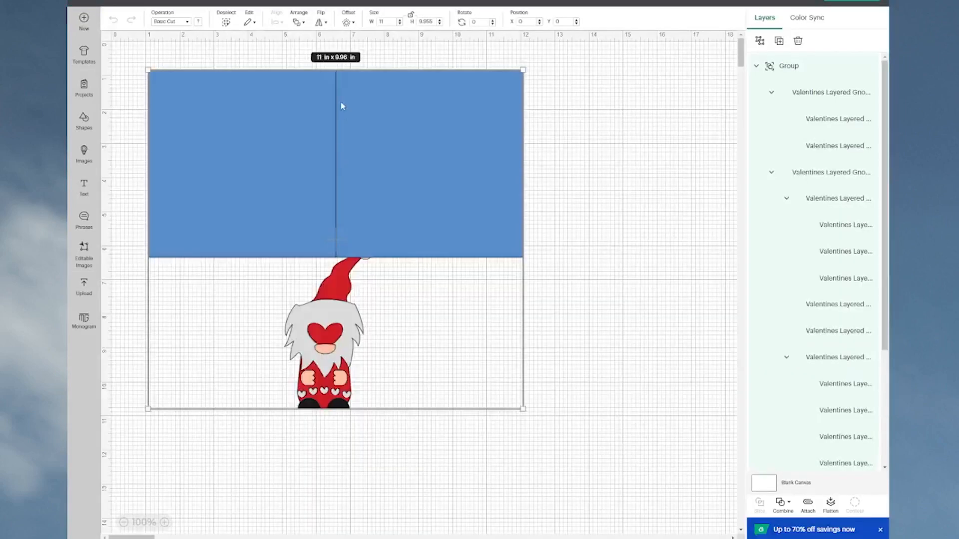
pyautogui.click(575, 250)
pyautogui.moveTo(464, 186); pyautogui.dragTo(504, 251)
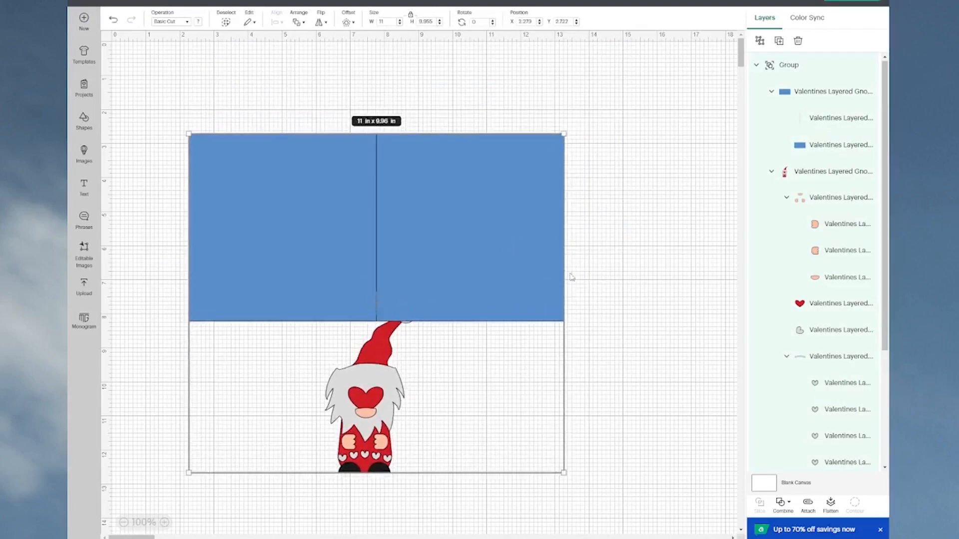
# Step: Ungroup the design and move the blue card base up, clear of the gnome, to about X 1 in, Y 0.4 in
pyautogui.click(760, 41)
pyautogui.click(525, 261)
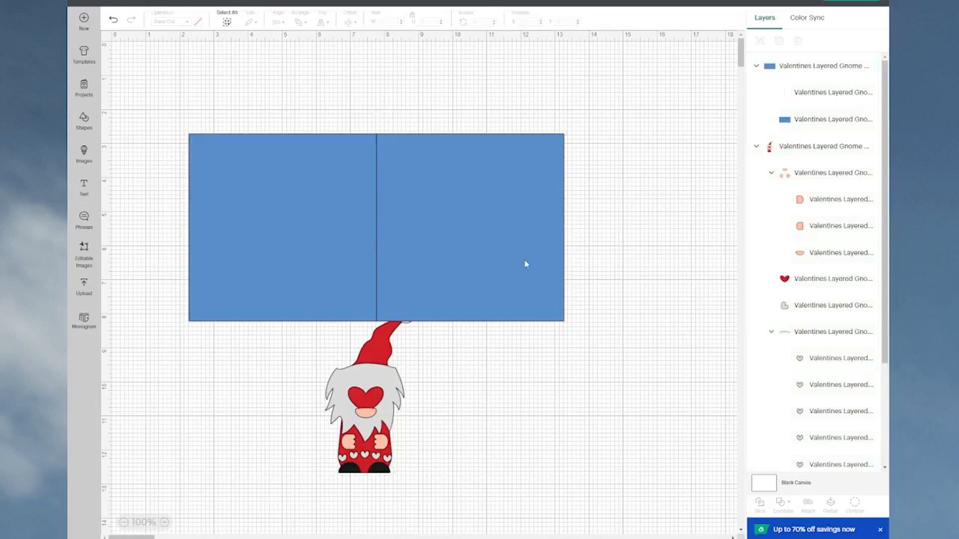
pyautogui.moveTo(523, 262); pyautogui.dragTo(472, 180)
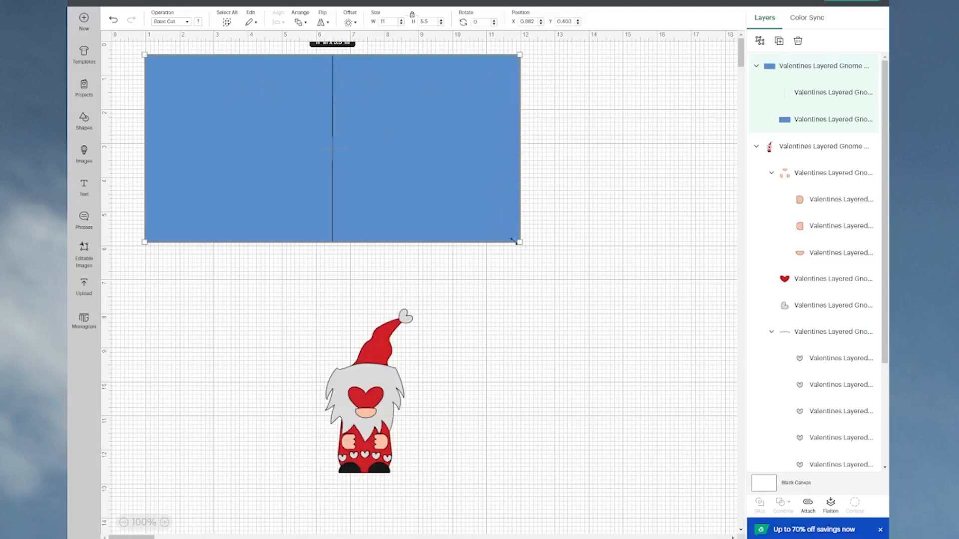
pyautogui.click(564, 193)
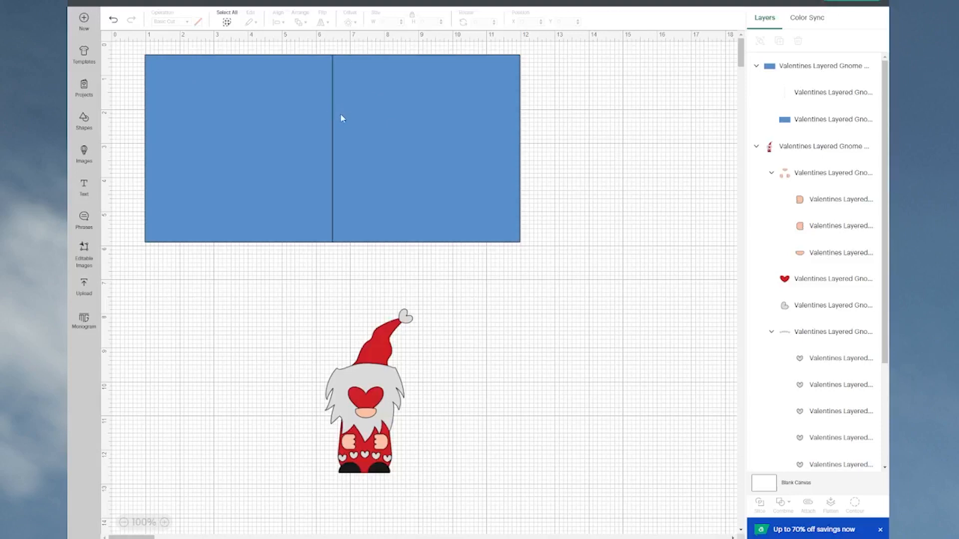
# Step: Change the operation of the card base's centre fold line to Score
pyautogui.click(488, 137)
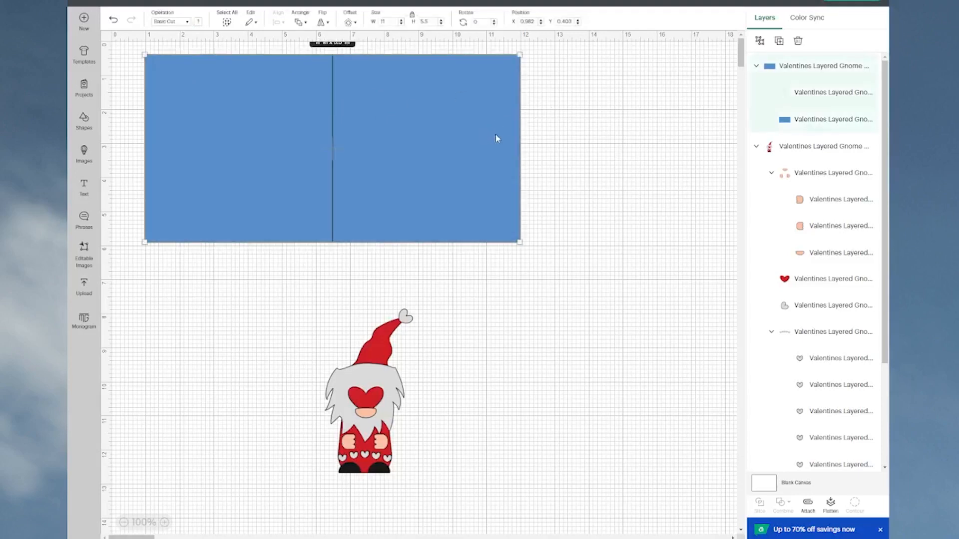
pyautogui.click(817, 98)
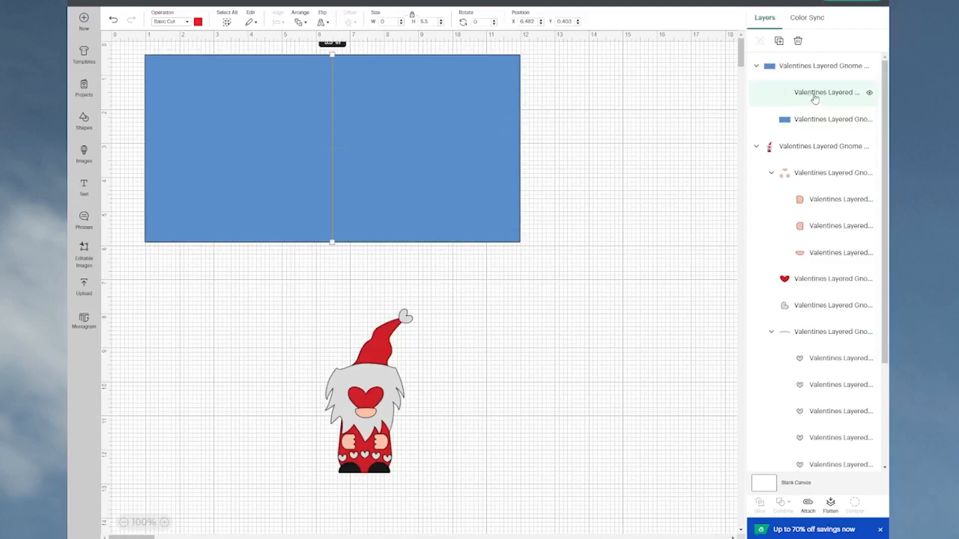
pyautogui.click(186, 24)
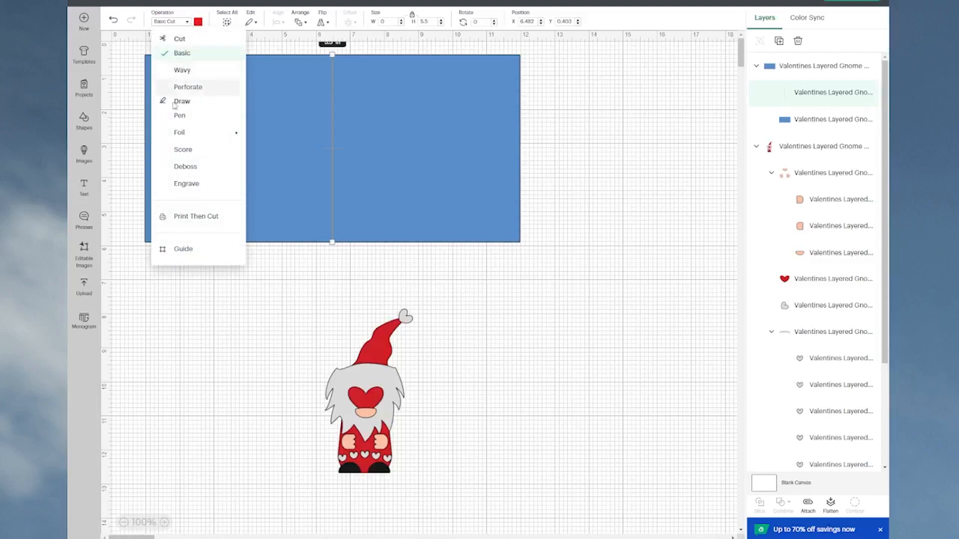
pyautogui.click(183, 149)
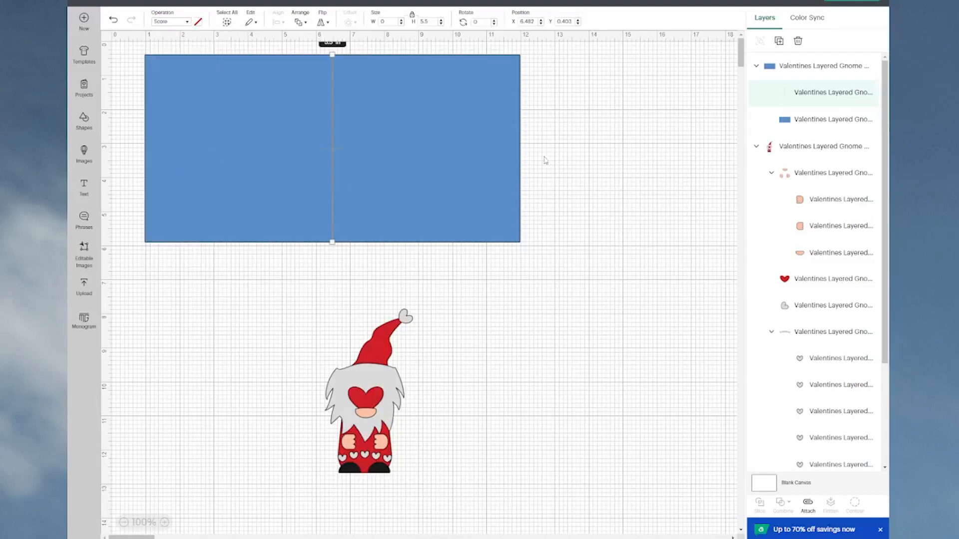
pyautogui.click(587, 144)
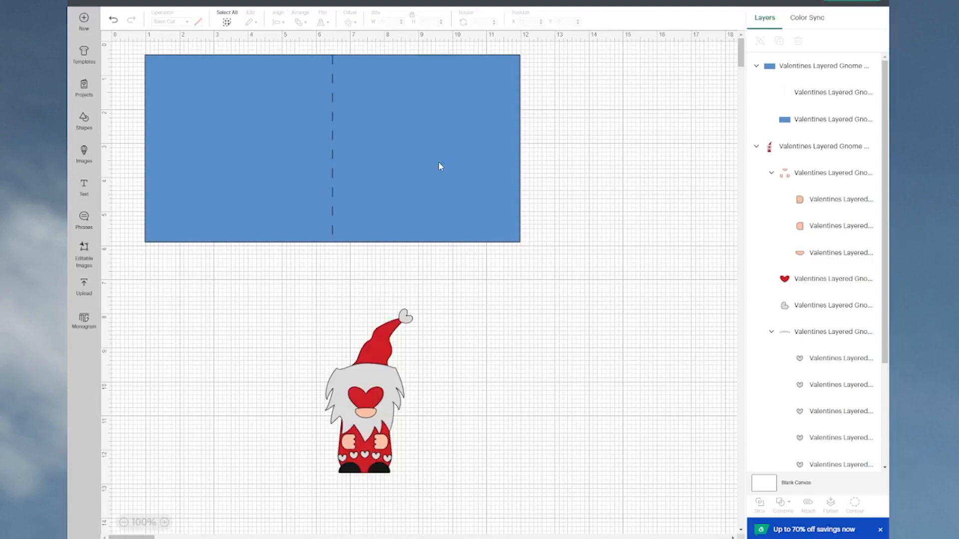
# Step: Attach the score line to the blue card base and move the card aside to about X 14.3 in
pyautogui.moveTo(118, 49); pyautogui.dragTo(410, 187)
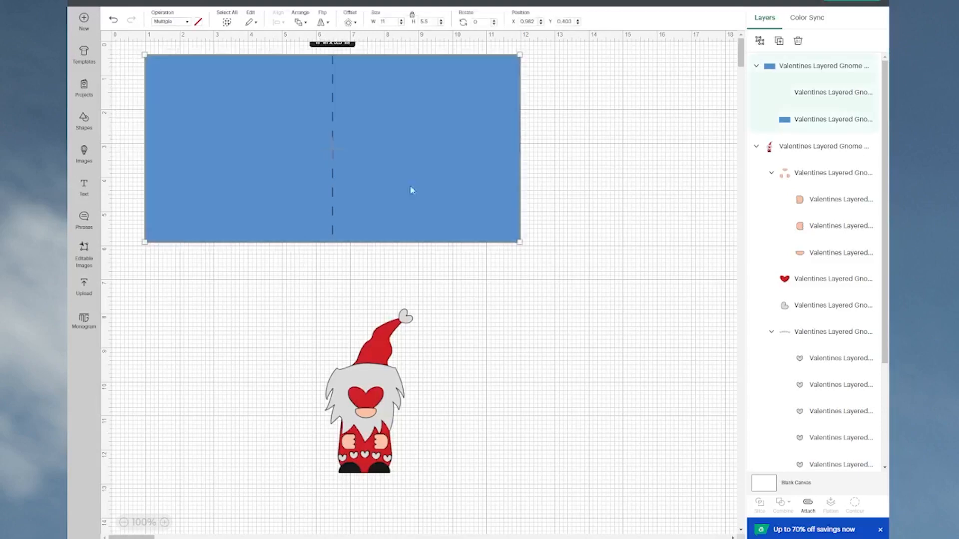
pyautogui.click(809, 508)
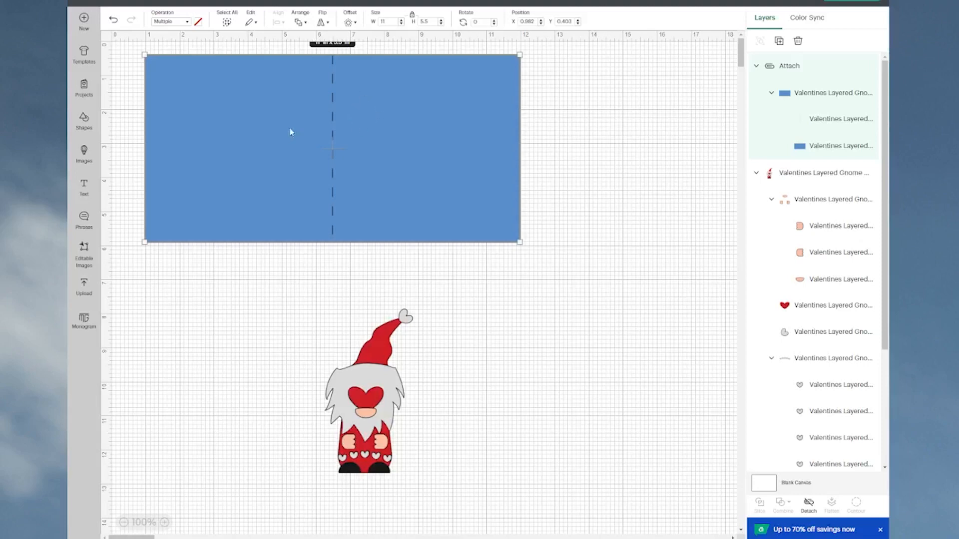
pyautogui.moveTo(212, 146); pyautogui.dragTo(664, 142)
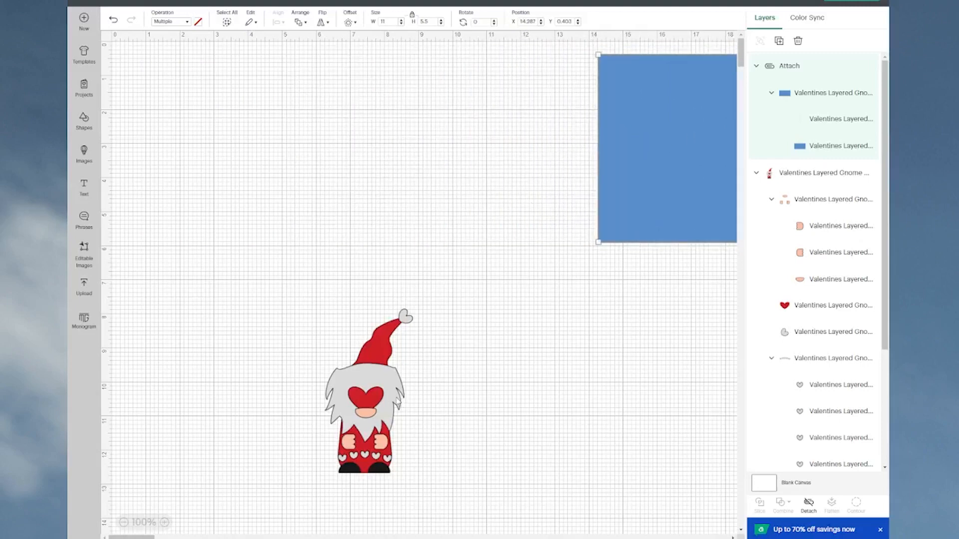
# Step: Move the gnome up into the cleared canvas area, to about X 3.1 in, Y 2.3 in
pyautogui.moveTo(393, 393); pyautogui.dragTo(294, 219)
pyautogui.click(339, 231)
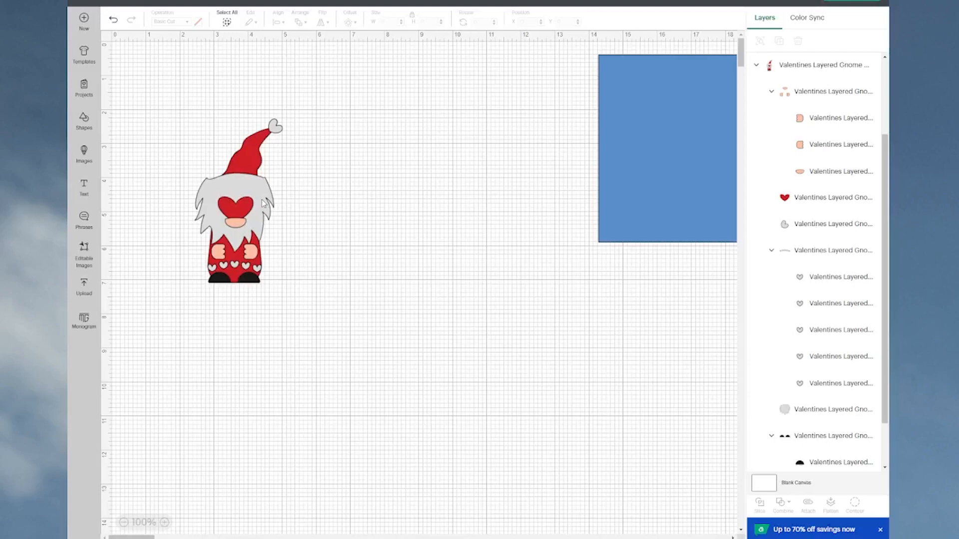
pyautogui.moveTo(263, 202); pyautogui.dragTo(286, 204)
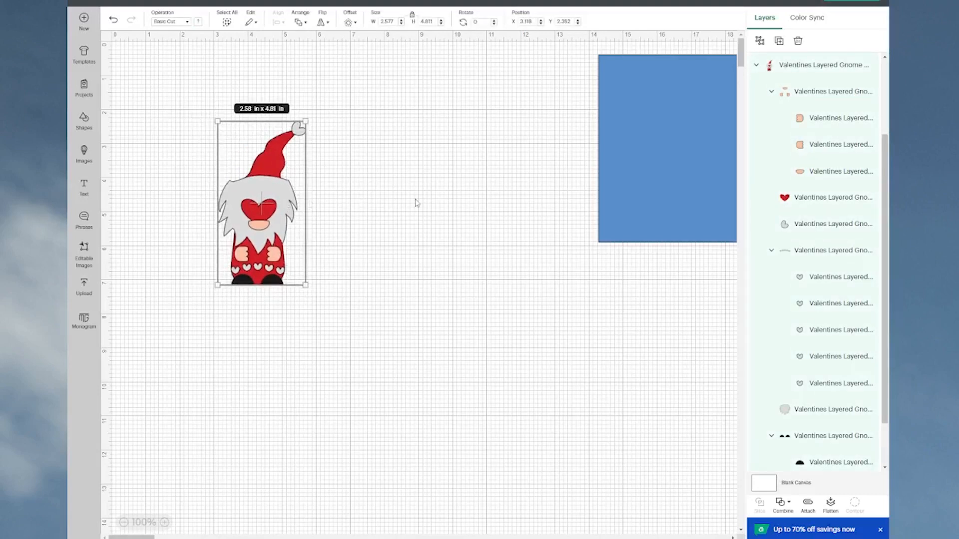
# Step: Ungroup the gnome, reposition its beard, place the large heart between the hands and the five small hearts on the hat brim
pyautogui.click(759, 42)
pyautogui.moveTo(278, 272); pyautogui.dragTo(286, 252)
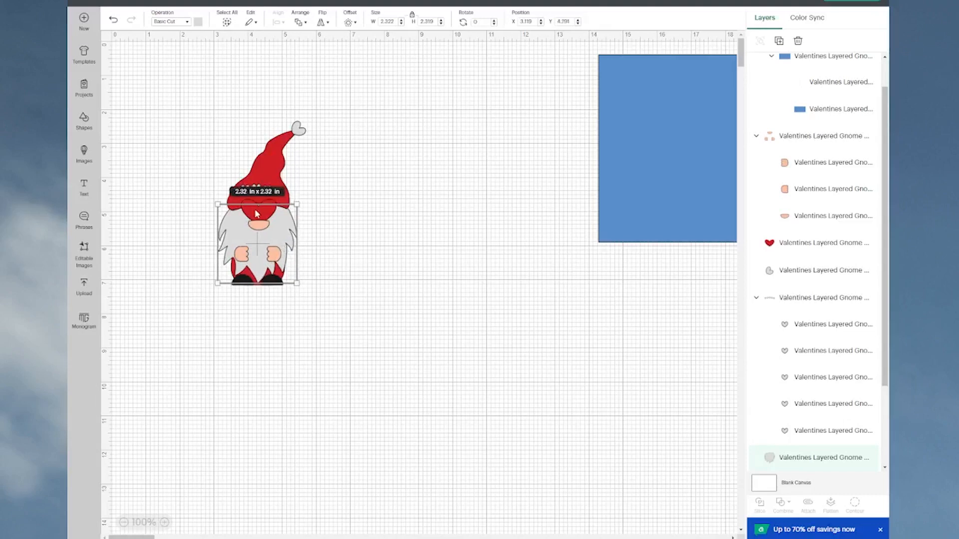
pyautogui.click(388, 199)
pyautogui.moveTo(271, 207); pyautogui.dragTo(269, 243)
pyautogui.moveTo(267, 195); pyautogui.dragTo(269, 199)
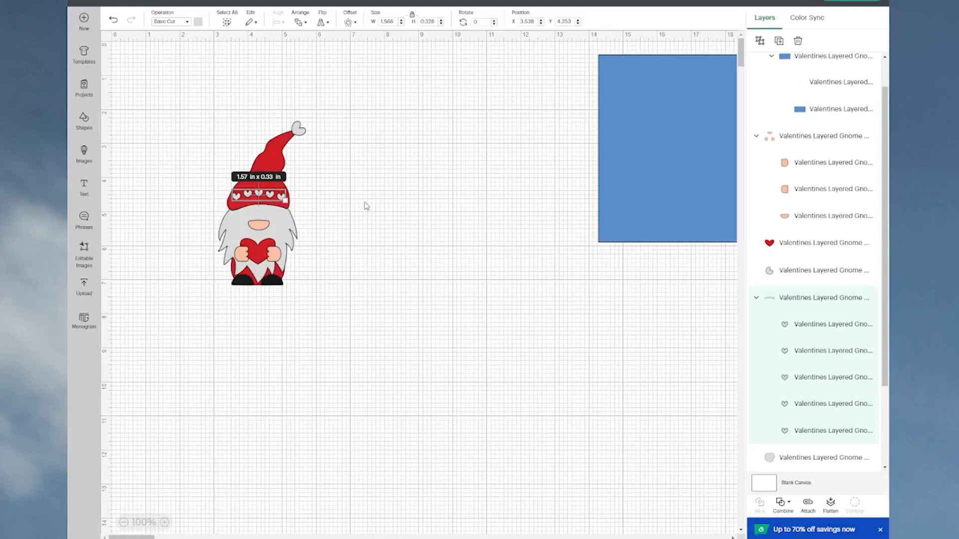
# Step: Pull the gnome apart by moving the hands and nose, large heart, red body, beard, small hearts and hat-tip heart into separate spaces
pyautogui.moveTo(274, 256); pyautogui.dragTo(402, 177)
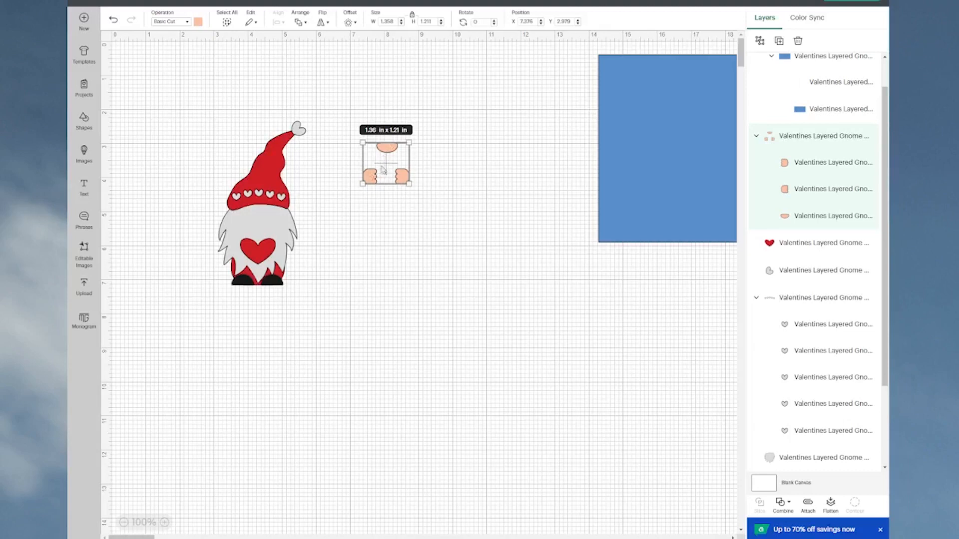
pyautogui.moveTo(265, 258); pyautogui.dragTo(193, 115)
pyautogui.moveTo(265, 173); pyautogui.dragTo(165, 311)
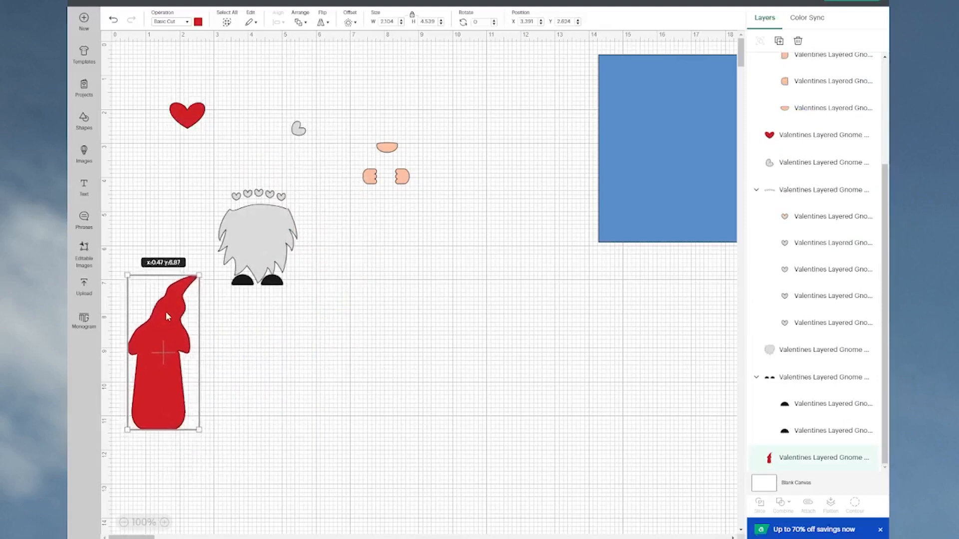
pyautogui.moveTo(235, 227); pyautogui.dragTo(376, 241)
pyautogui.moveTo(281, 200); pyautogui.dragTo(413, 103)
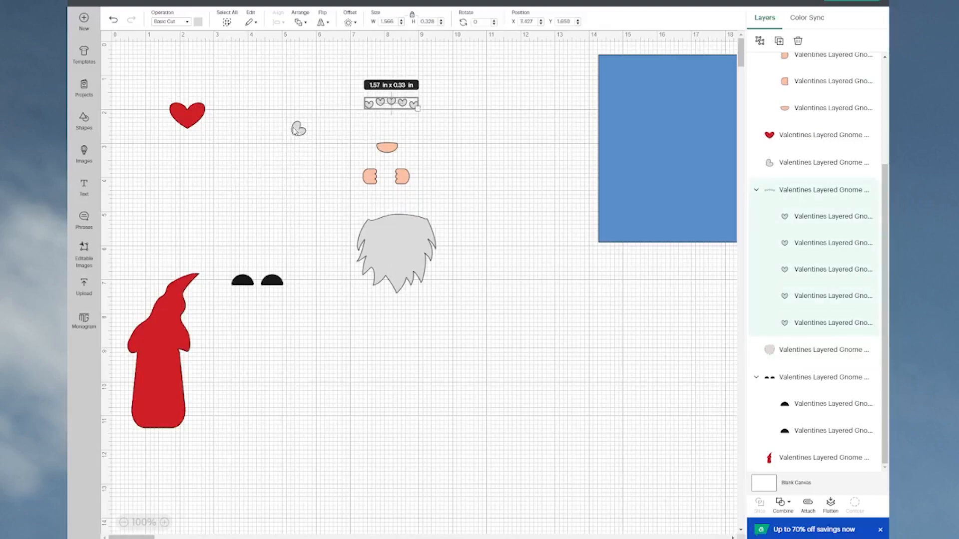
pyautogui.moveTo(296, 129); pyautogui.dragTo(315, 90)
# Step: Line up the black boots, beard and red body in the lower part of the canvas
pyautogui.click(273, 283)
pyautogui.moveTo(273, 283); pyautogui.dragTo(585, 442)
pyautogui.moveTo(396, 257); pyautogui.dragTo(430, 440)
pyautogui.moveTo(167, 358); pyautogui.dragTo(264, 449)
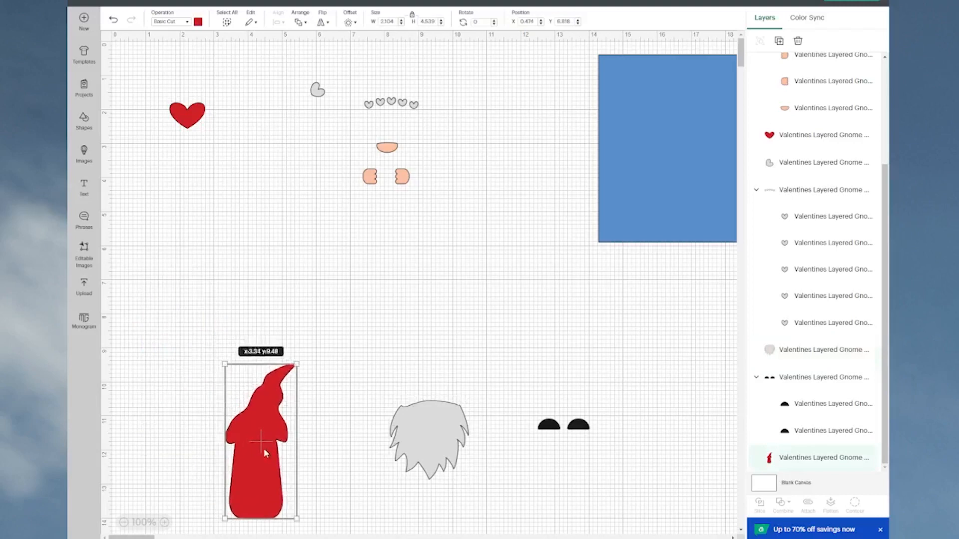
# Step: Rearrange the pieces compactly, with the hands, nose and boots above the red body and the beard above the small hearts
pyautogui.moveTo(372, 184); pyautogui.dragTo(587, 403)
pyautogui.moveTo(398, 104); pyautogui.dragTo(373, 270)
pyautogui.moveTo(473, 421); pyautogui.dragTo(454, 159)
pyautogui.moveTo(609, 455); pyautogui.dragTo(493, 332)
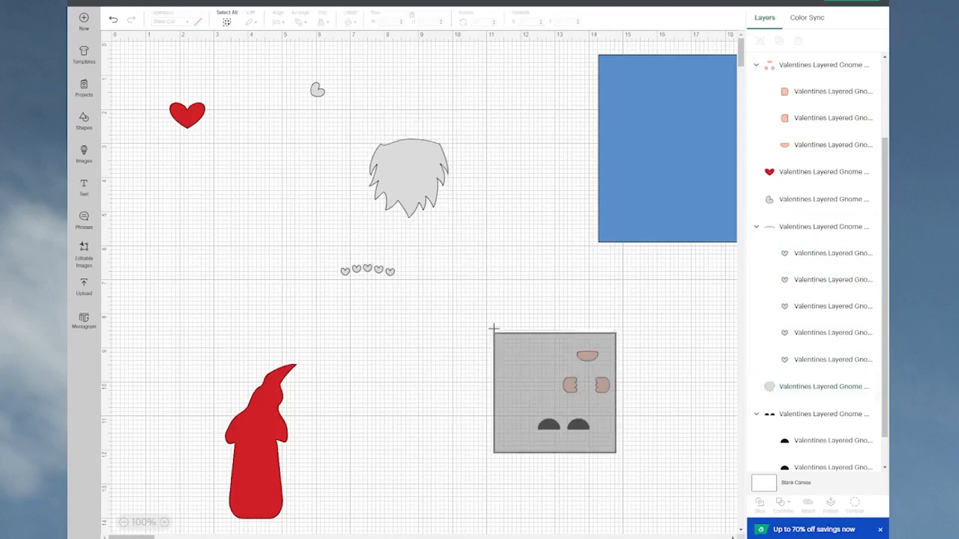
pyautogui.moveTo(573, 380); pyautogui.dragTo(228, 218)
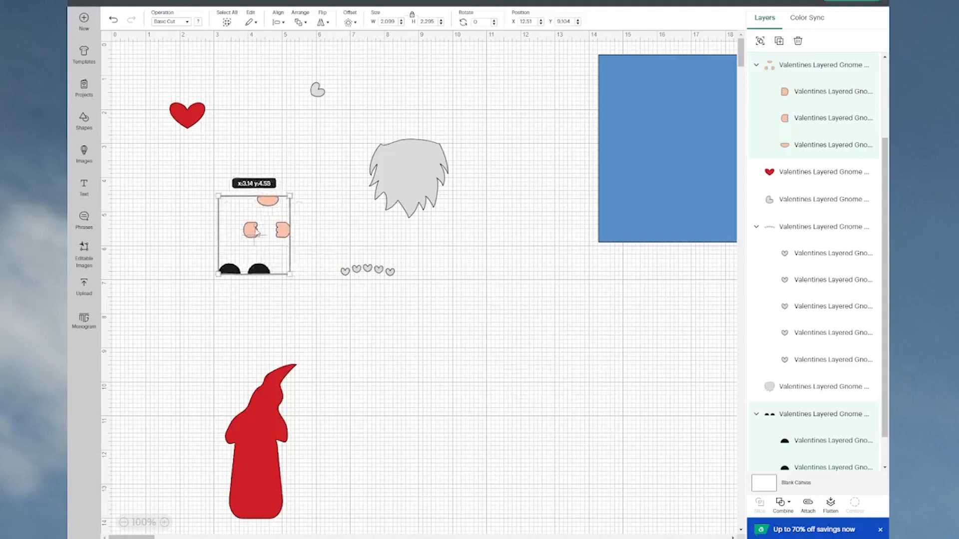
pyautogui.moveTo(269, 440); pyautogui.dragTo(284, 352)
# Step: Select all the gnome pieces and recolor them the red of the body
pyautogui.moveTo(138, 65); pyautogui.dragTo(433, 343)
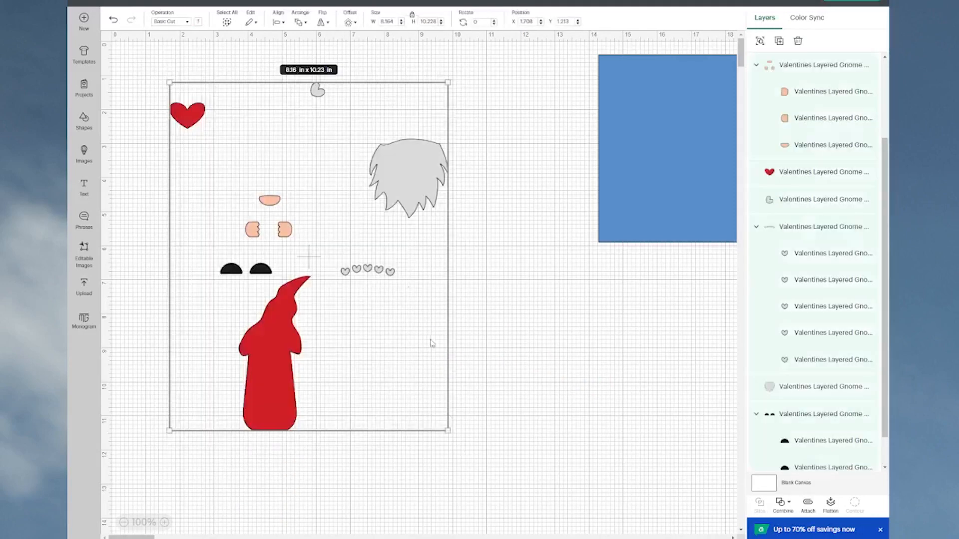
pyautogui.click(199, 22)
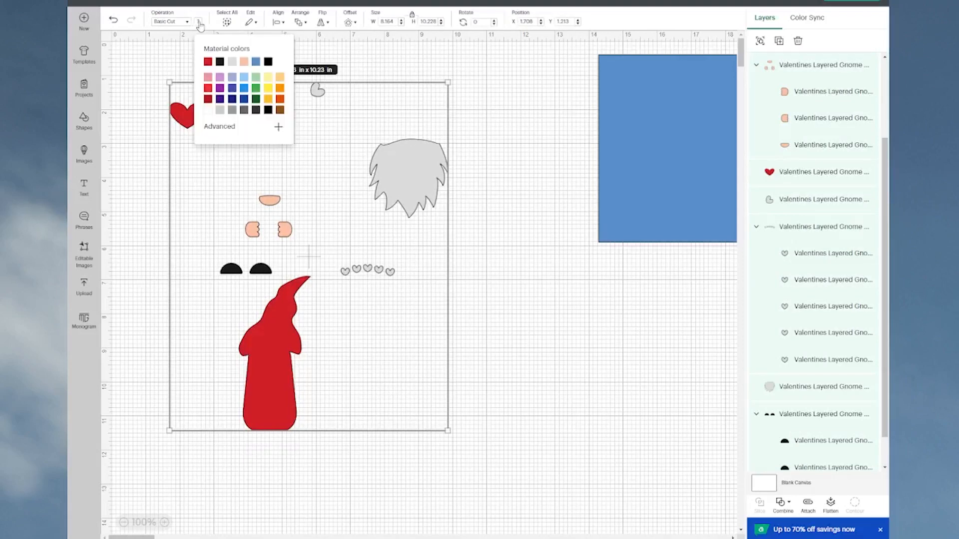
pyautogui.click(207, 62)
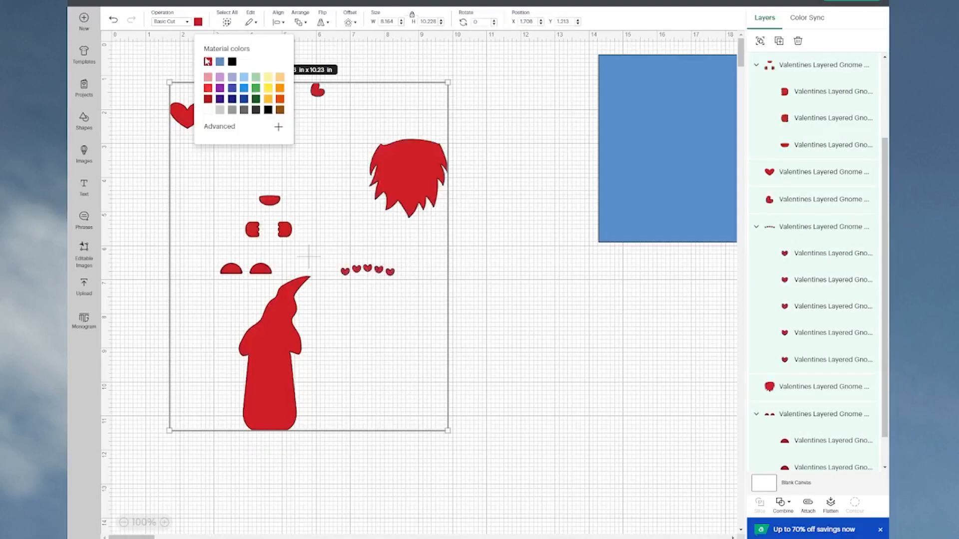
pyautogui.click(550, 254)
# Step: Move the attached card base slightly inward and recolor its blue rectangle layer the same red as the gnome pieces
pyautogui.click(621, 150)
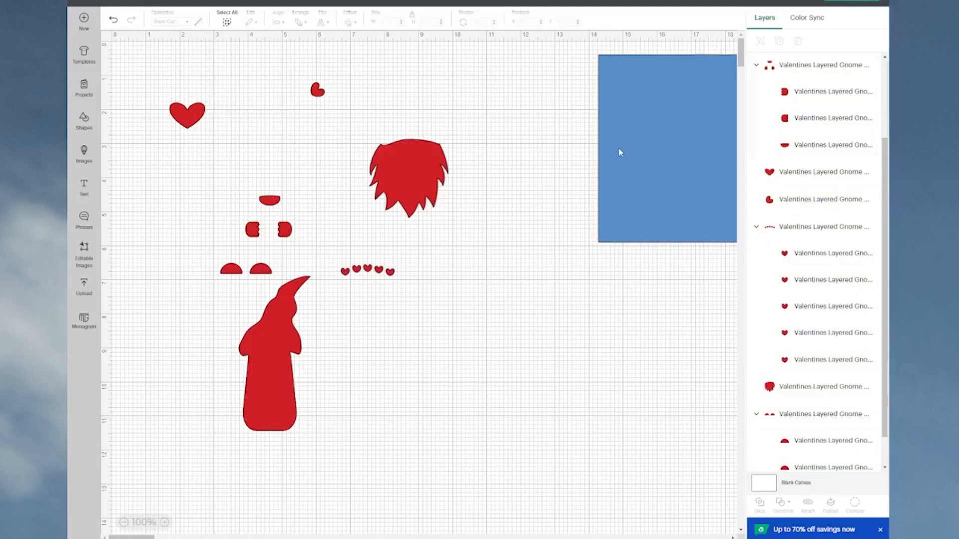
pyautogui.moveTo(619, 149); pyautogui.dragTo(570, 169)
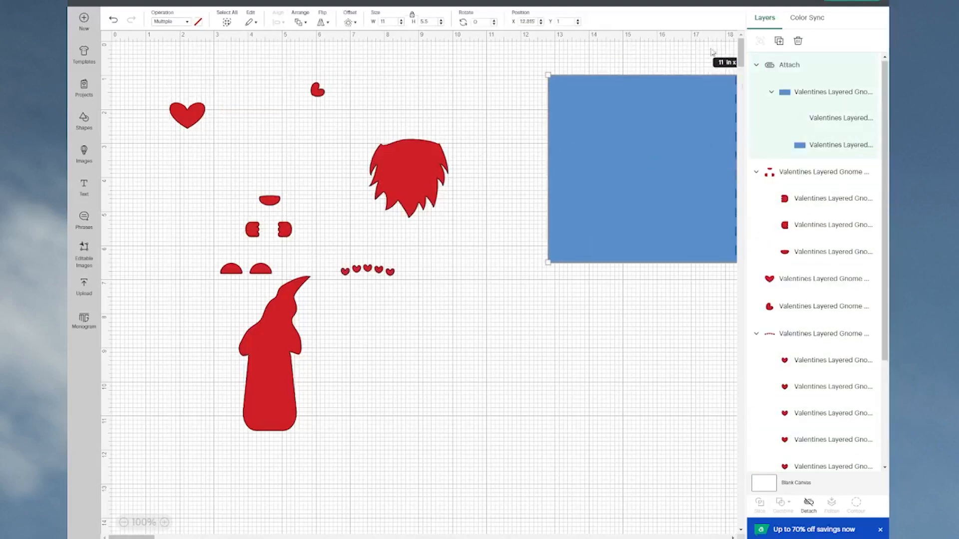
pyautogui.click(819, 150)
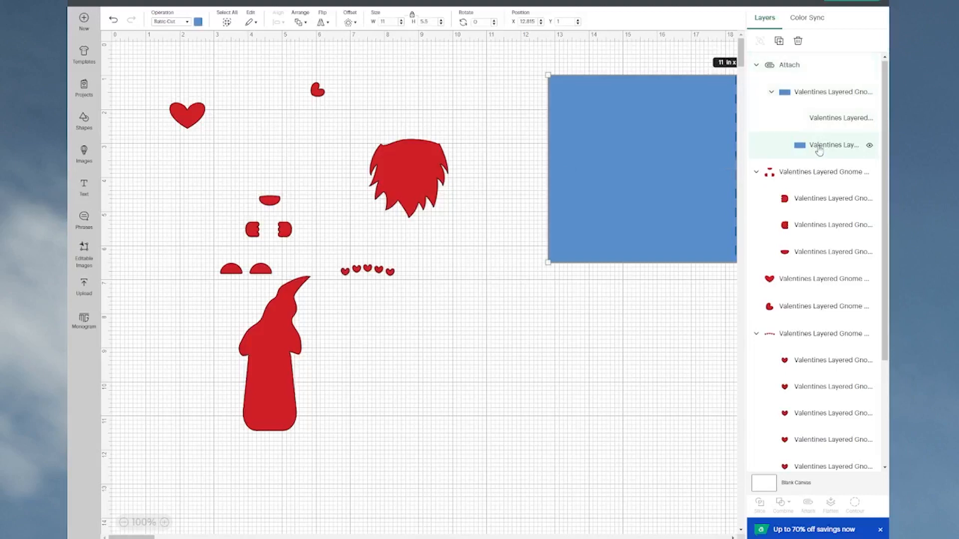
pyautogui.click(198, 22)
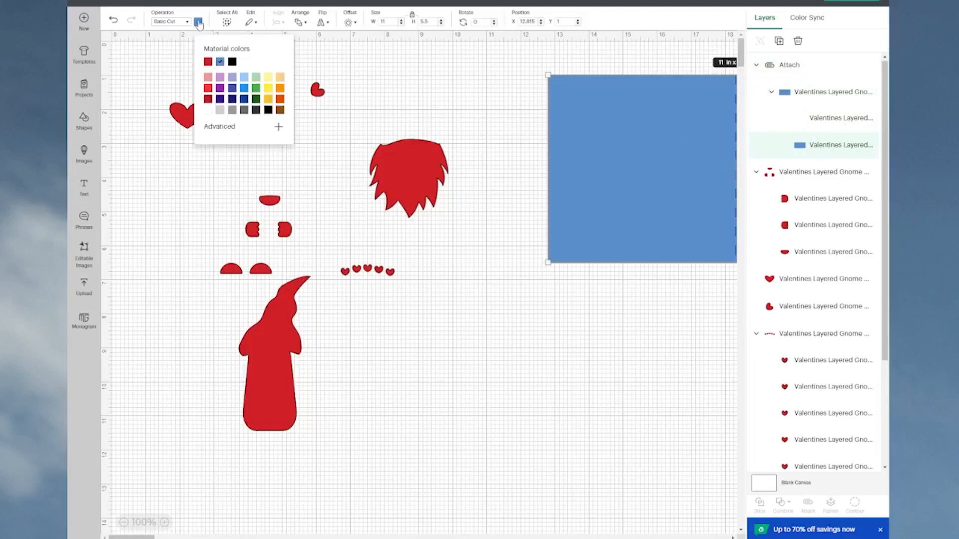
pyautogui.click(207, 62)
pyautogui.click(522, 374)
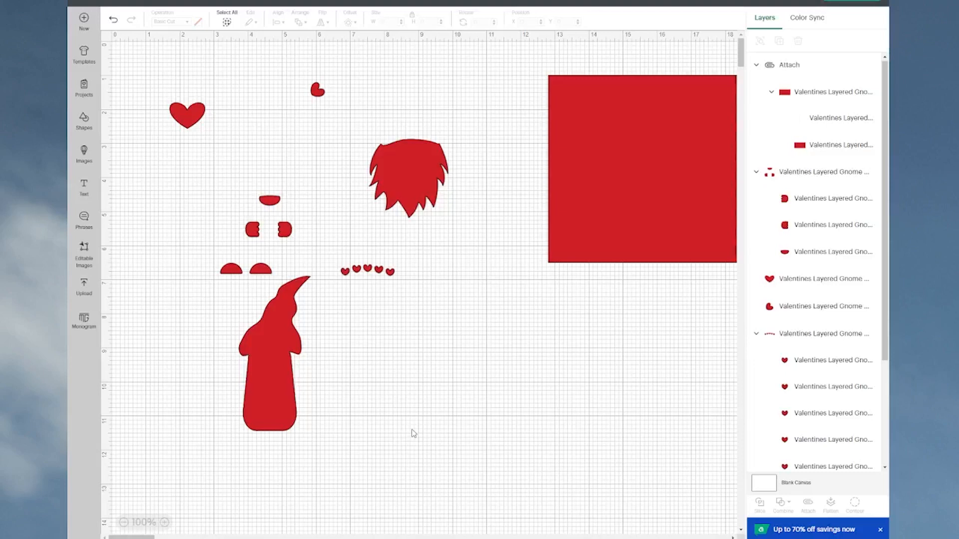
# Step: Move the red card base below the small hearts, beside the body, and preview the mat layout before returning to the canvas
pyautogui.moveTo(615, 228); pyautogui.dragTo(418, 466)
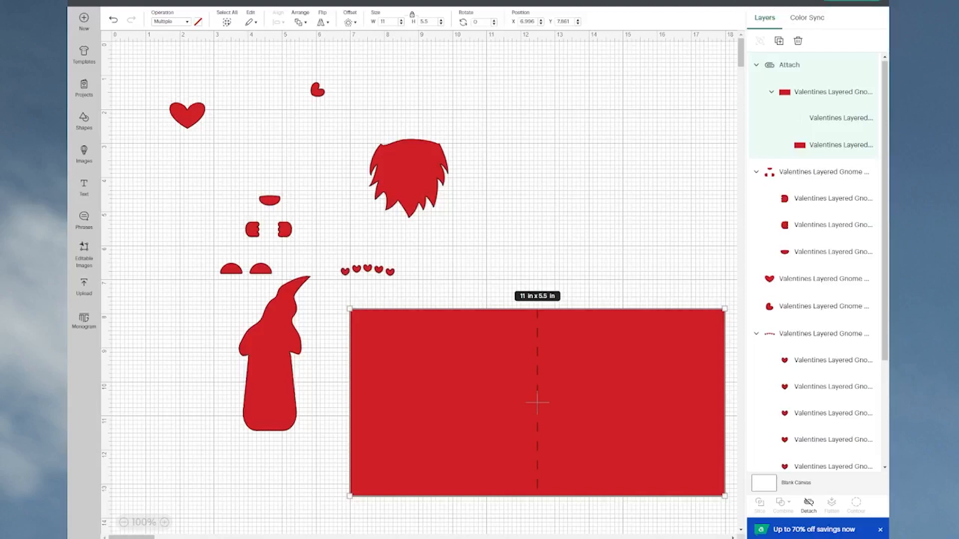
pyautogui.click(858, 2)
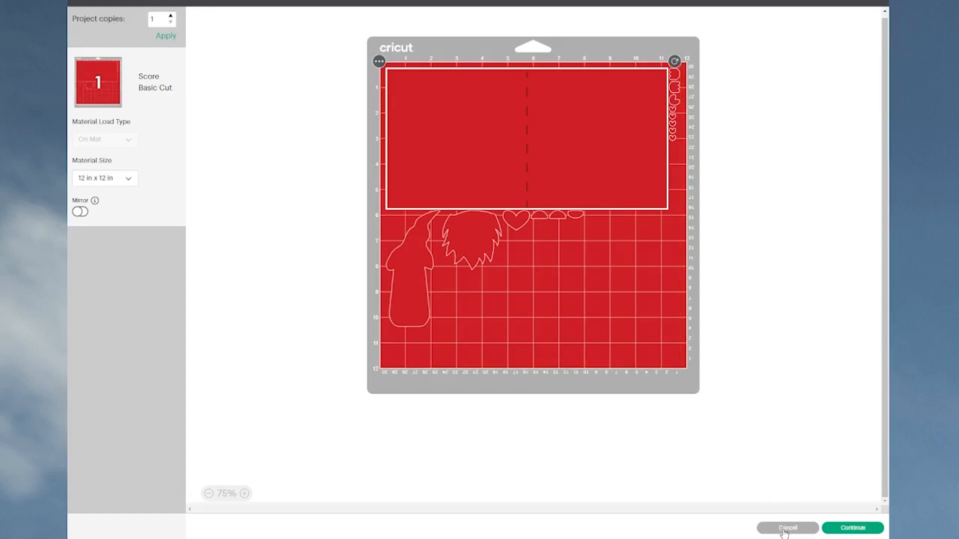
pyautogui.click(765, 521)
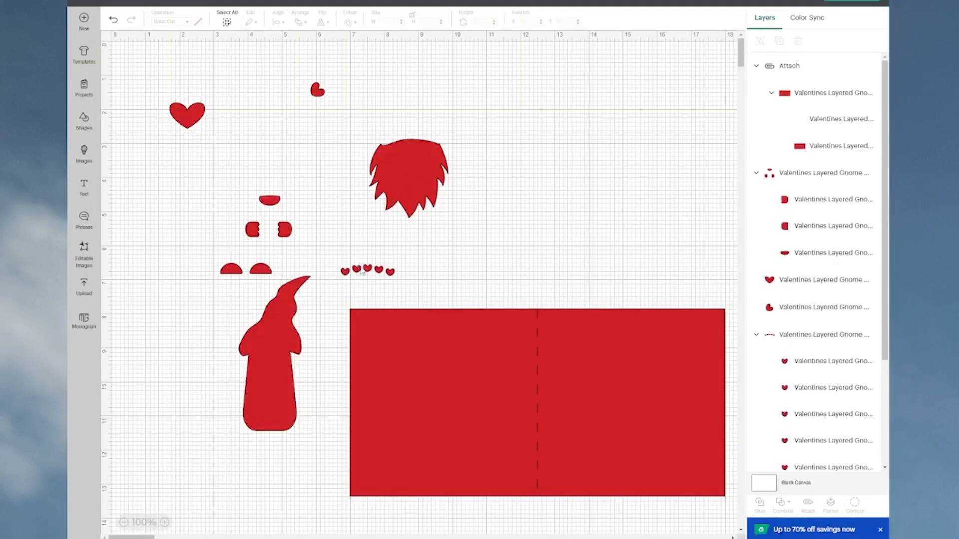
# Step: Place the row of small hearts and the partial heart above the beard, and attach all three as one unit
pyautogui.moveTo(367, 270); pyautogui.dragTo(421, 135)
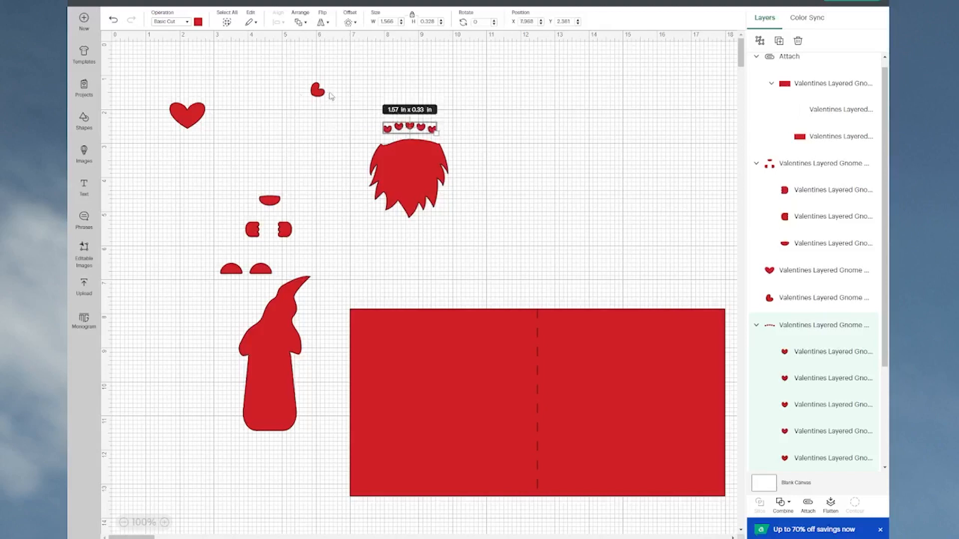
pyautogui.moveTo(317, 91); pyautogui.dragTo(409, 106)
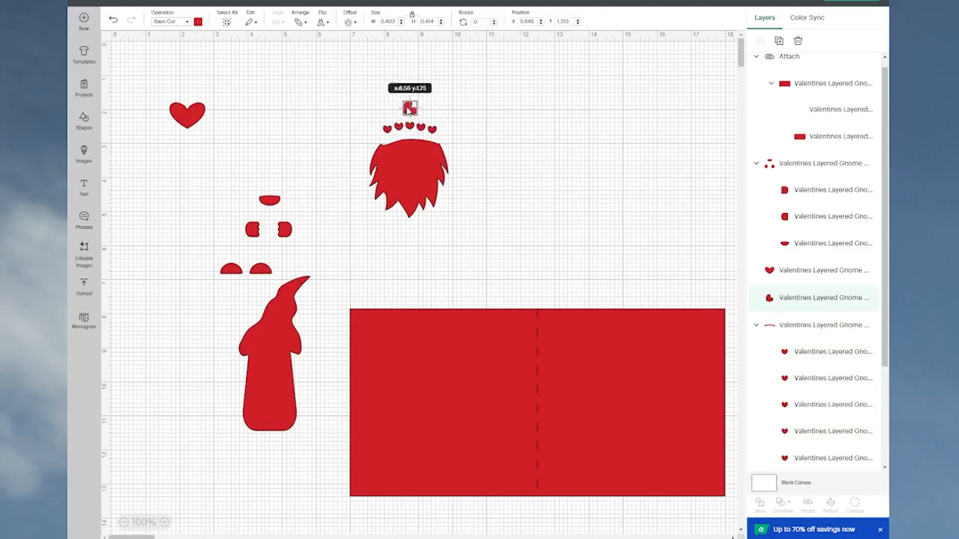
pyautogui.click(337, 83)
pyautogui.moveTo(340, 76); pyautogui.dragTo(469, 240)
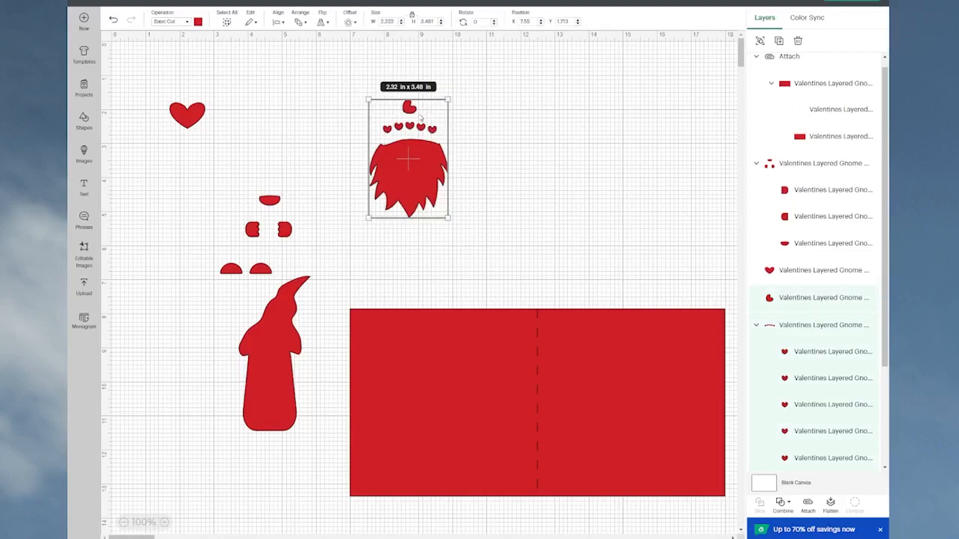
pyautogui.click(809, 505)
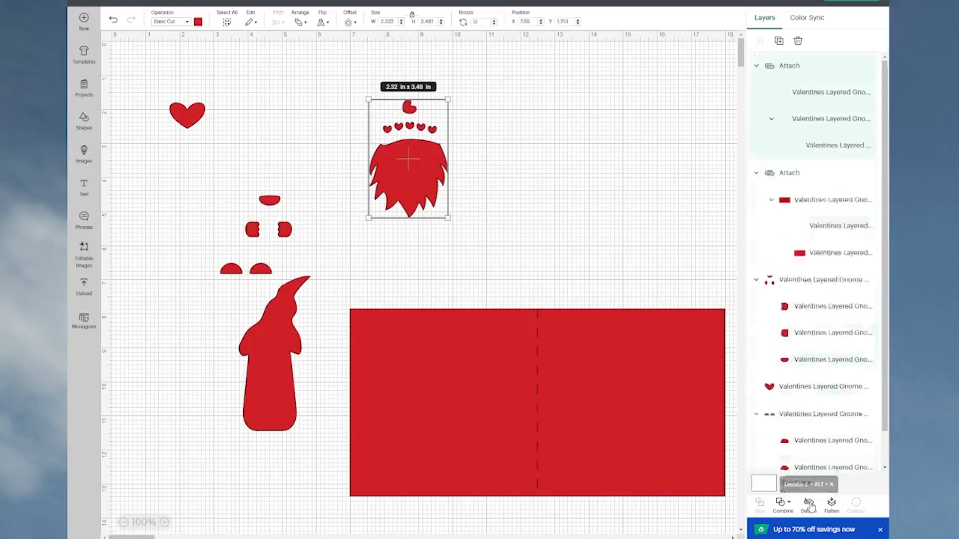
# Step: Attach the nose and hands group and move it beside the hearts and beard
pyautogui.click(263, 203)
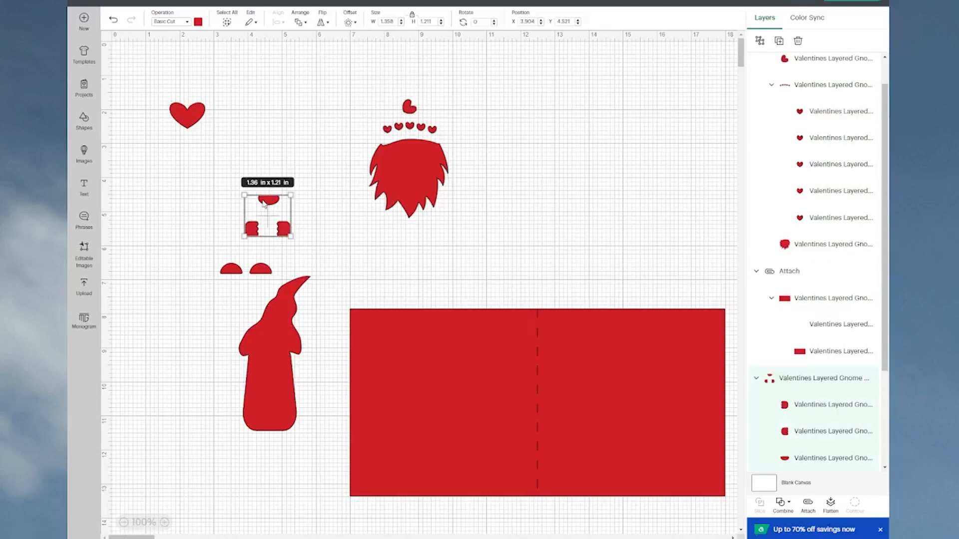
pyautogui.click(806, 504)
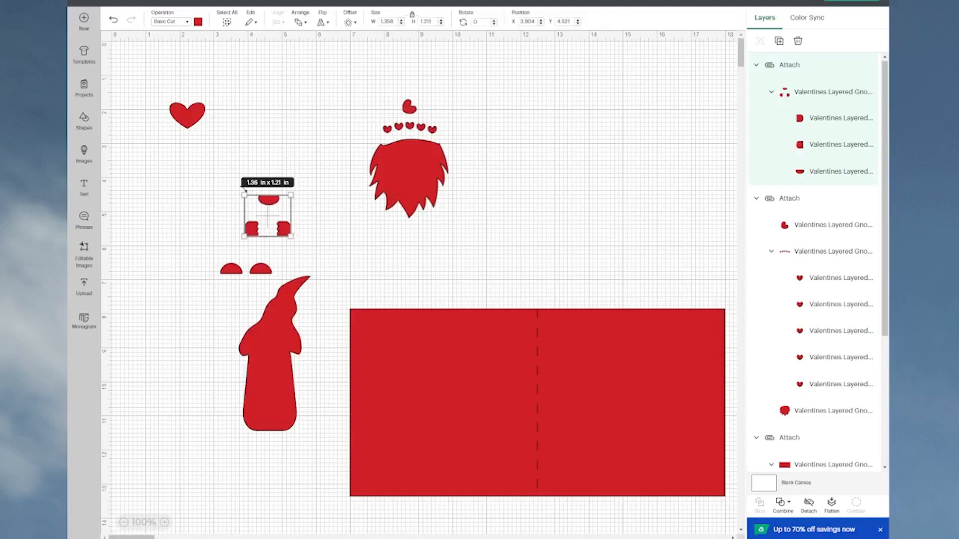
pyautogui.moveTo(270, 197); pyautogui.dragTo(316, 102)
# Step: Move the large heart out of the way, place the boots below the hands, and attach the two boots
pyautogui.moveTo(184, 124); pyautogui.dragTo(176, 294)
pyautogui.moveTo(213, 245); pyautogui.dragTo(330, 172)
pyautogui.click(314, 280)
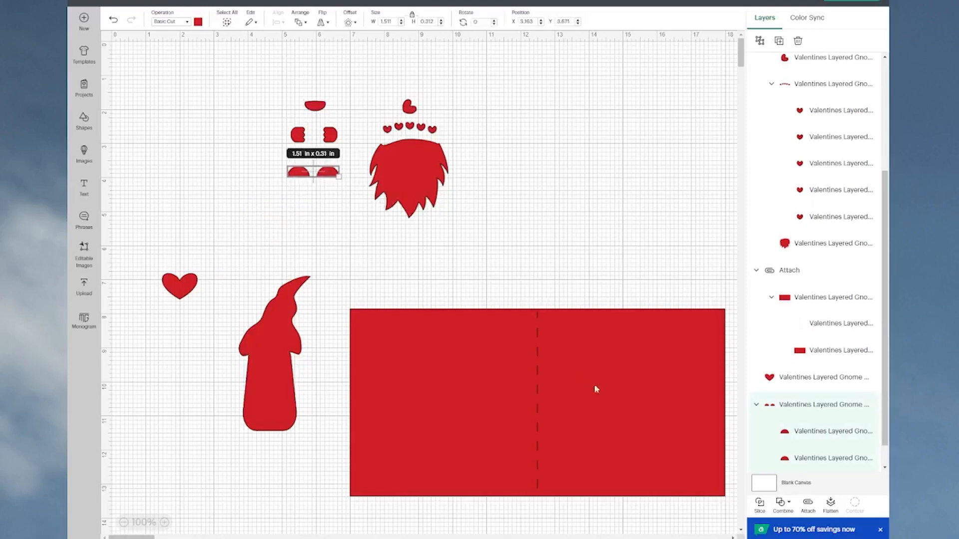
pyautogui.click(808, 505)
# Step: Line up the body and large heart on either side of the other gnome pieces, with the card base below them
pyautogui.moveTo(254, 411); pyautogui.dragTo(181, 219)
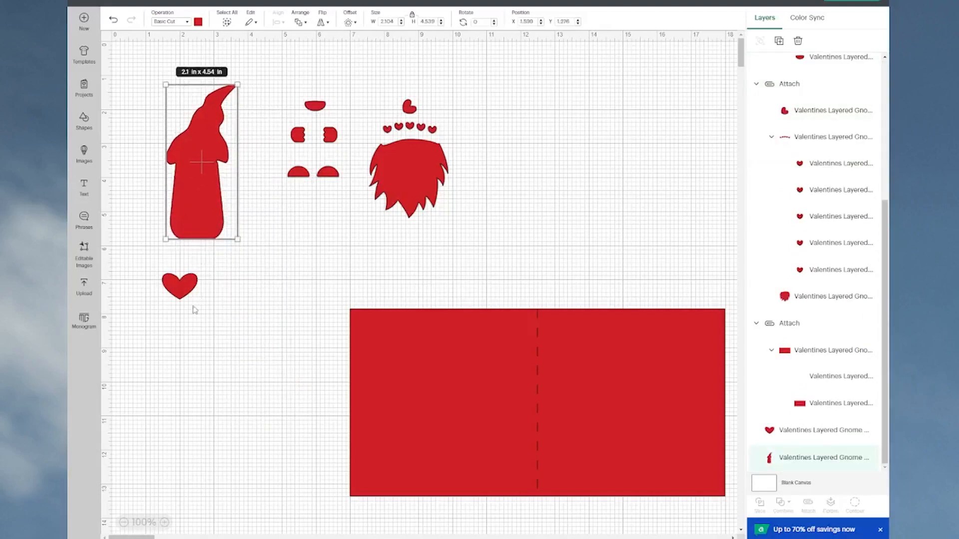
pyautogui.moveTo(181, 286); pyautogui.dragTo(496, 108)
pyautogui.moveTo(643, 355); pyautogui.dragTo(854, 112)
pyautogui.moveTo(194, 220); pyautogui.dragTo(236, 205)
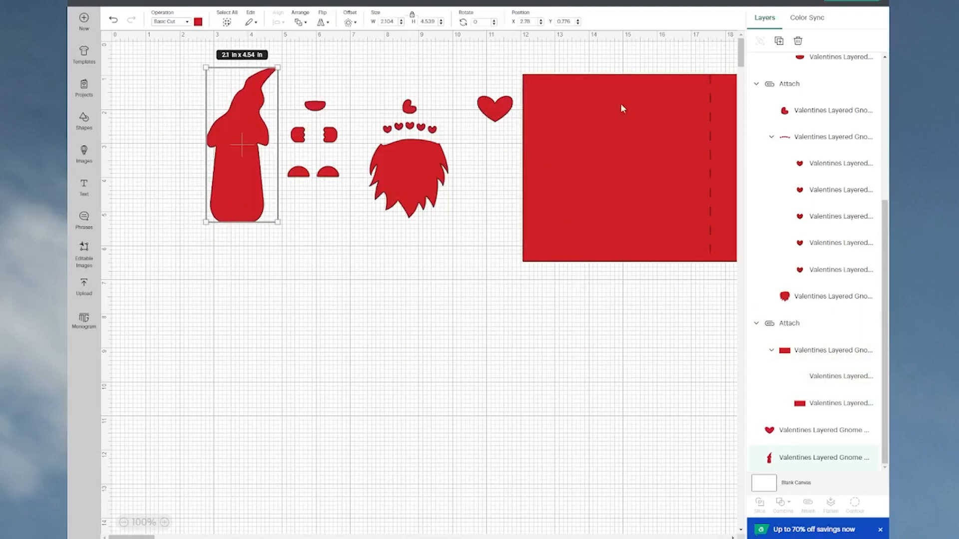
pyautogui.moveTo(672, 171); pyautogui.dragTo(405, 382)
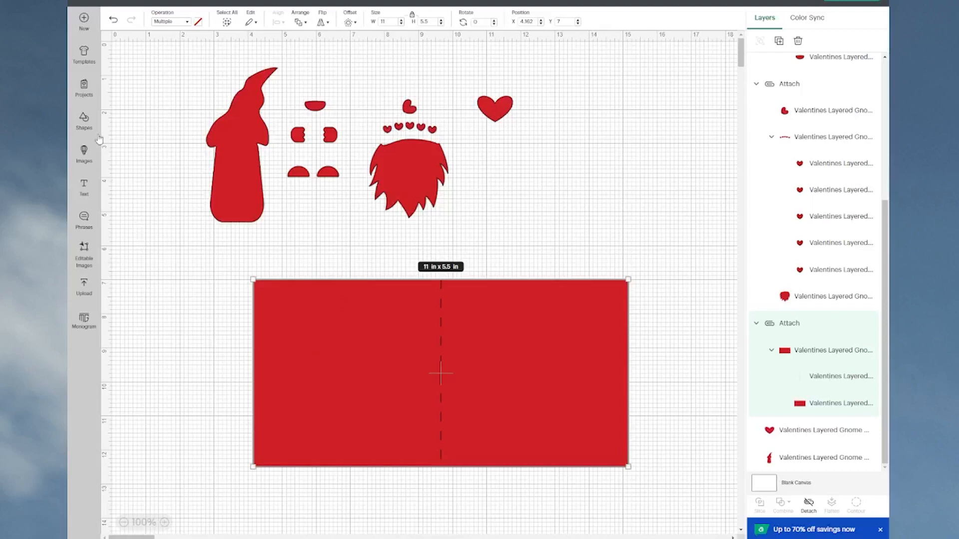
# Step: Add a rounded square and enlarge it to about 4.89 x 4.89 in within one half of the card base
pyautogui.click(88, 123)
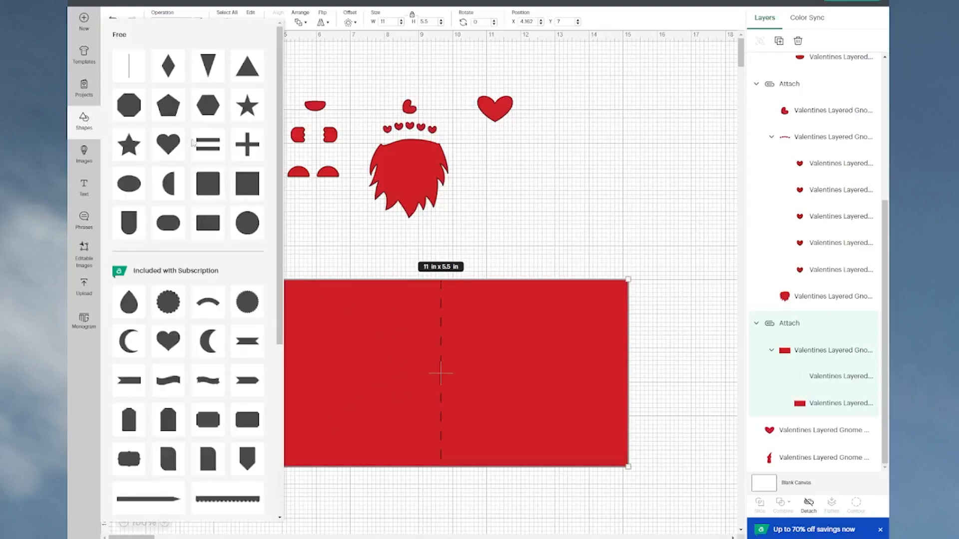
pyautogui.click(203, 190)
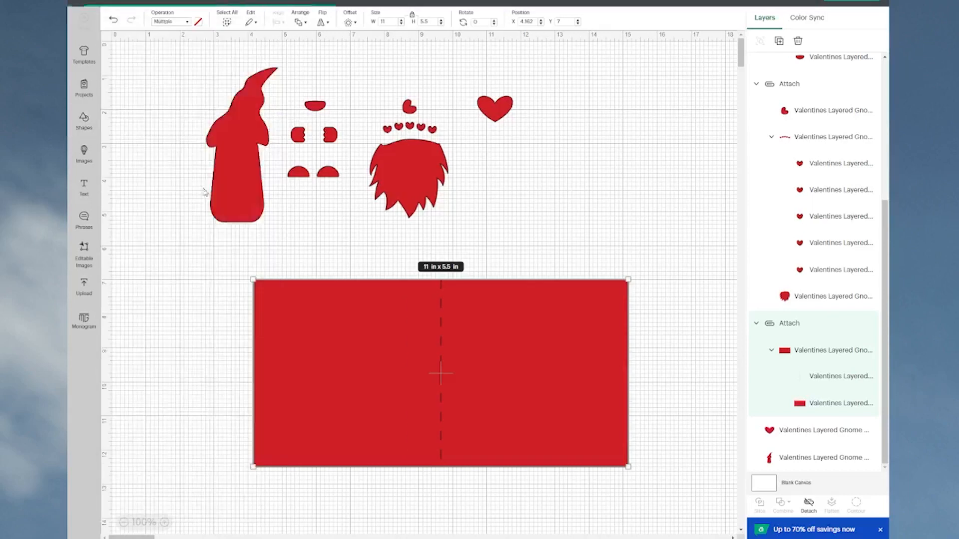
pyautogui.moveTo(162, 92); pyautogui.dragTo(301, 323)
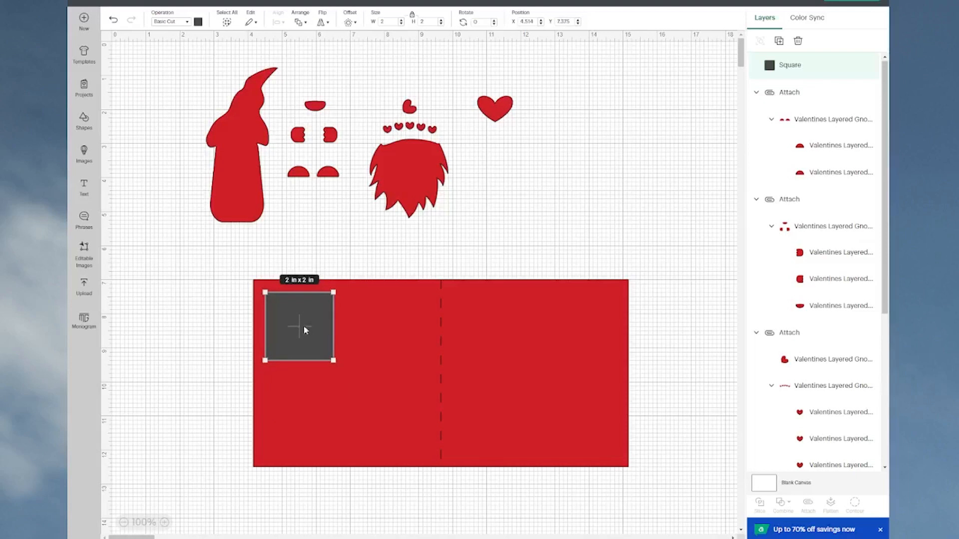
pyautogui.moveTo(333, 360); pyautogui.dragTo(379, 458)
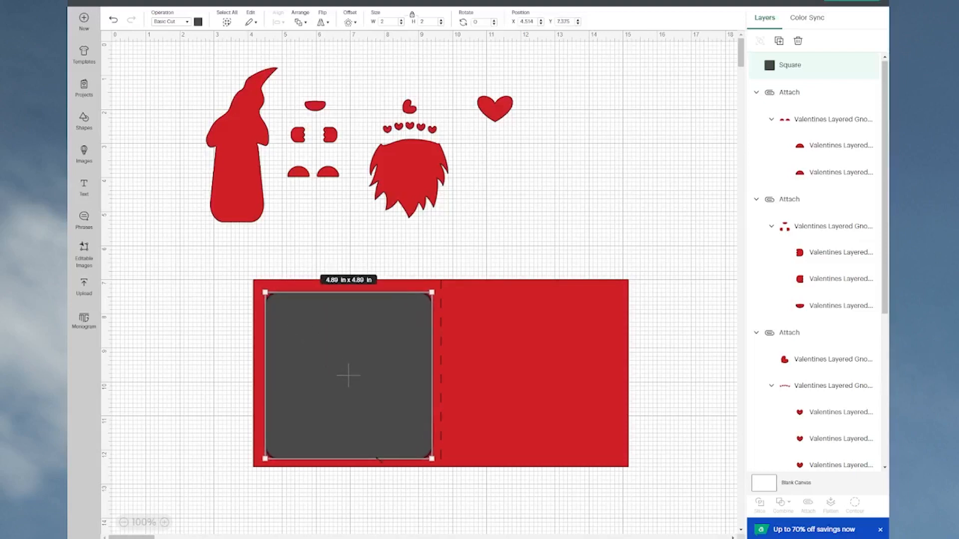
pyautogui.moveTo(371, 410); pyautogui.dragTo(368, 405)
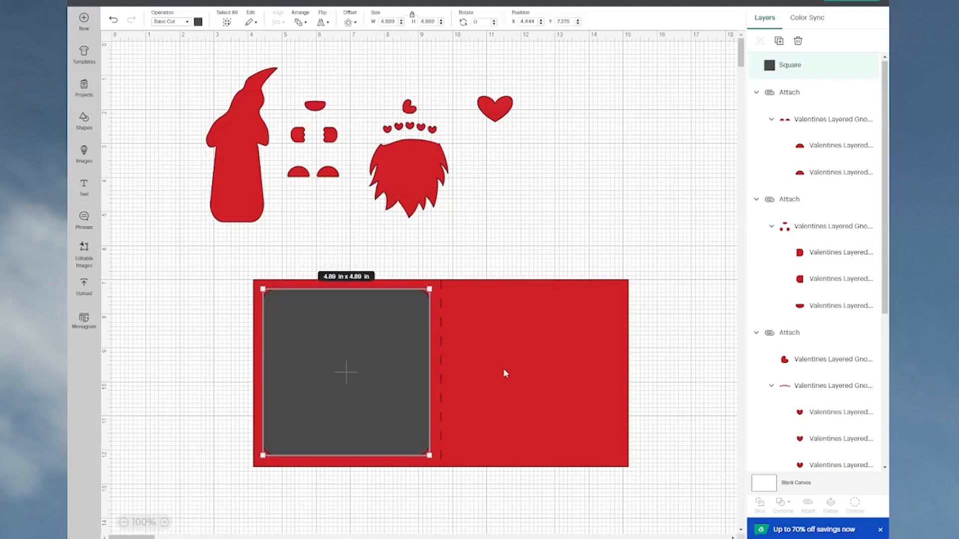
# Step: Move the card base away from the rounded square and recolor the square light yellow
pyautogui.moveTo(524, 366); pyautogui.dragTo(795, 217)
pyautogui.moveTo(358, 392); pyautogui.dragTo(364, 357)
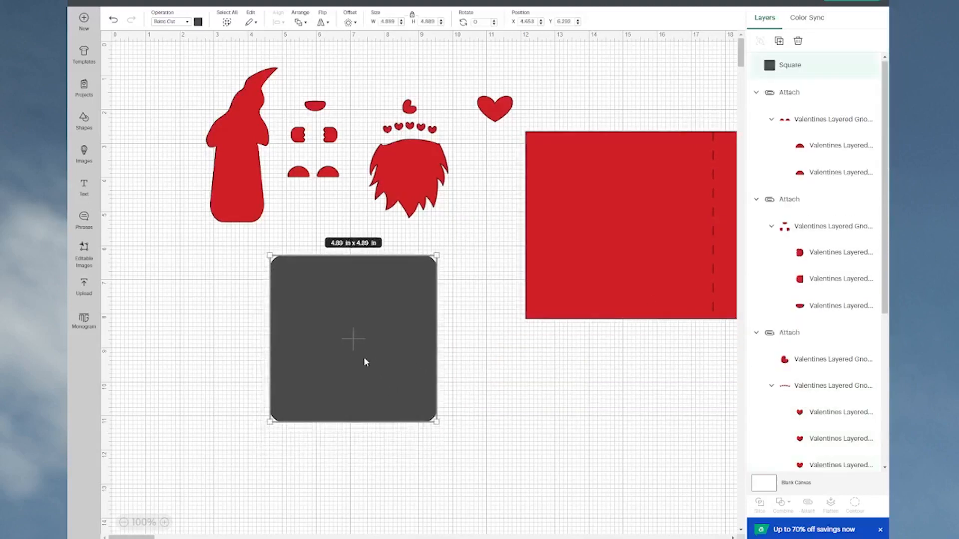
pyautogui.click(198, 22)
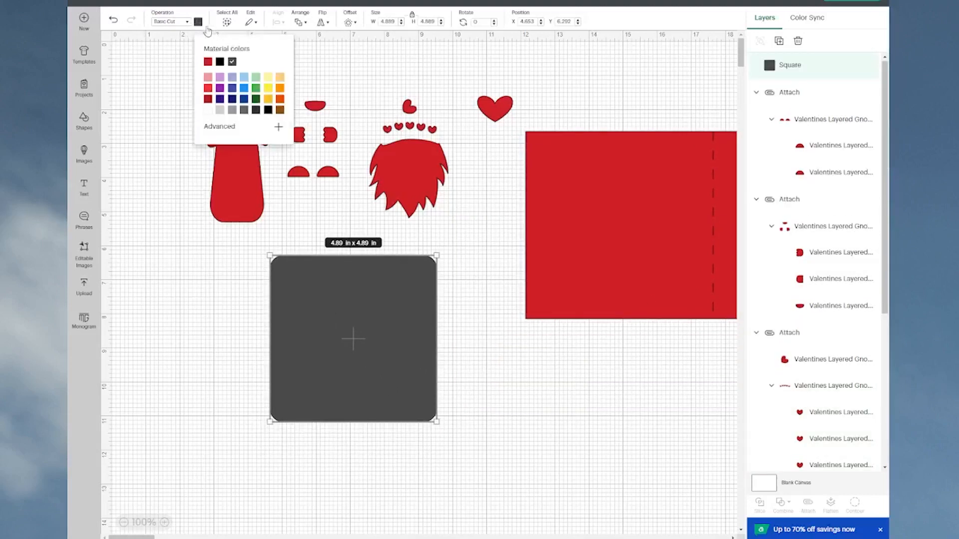
pyautogui.click(268, 77)
pyautogui.click(349, 334)
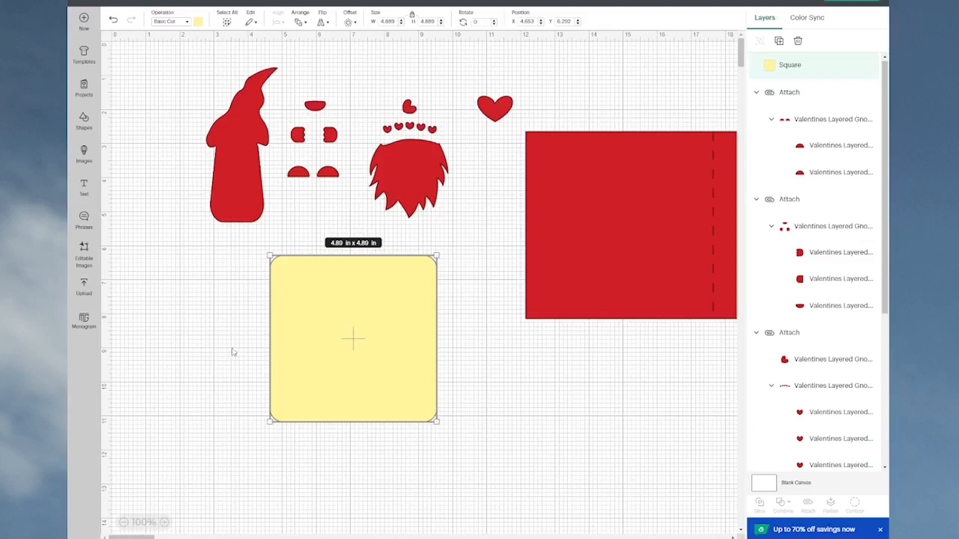
pyautogui.click(210, 356)
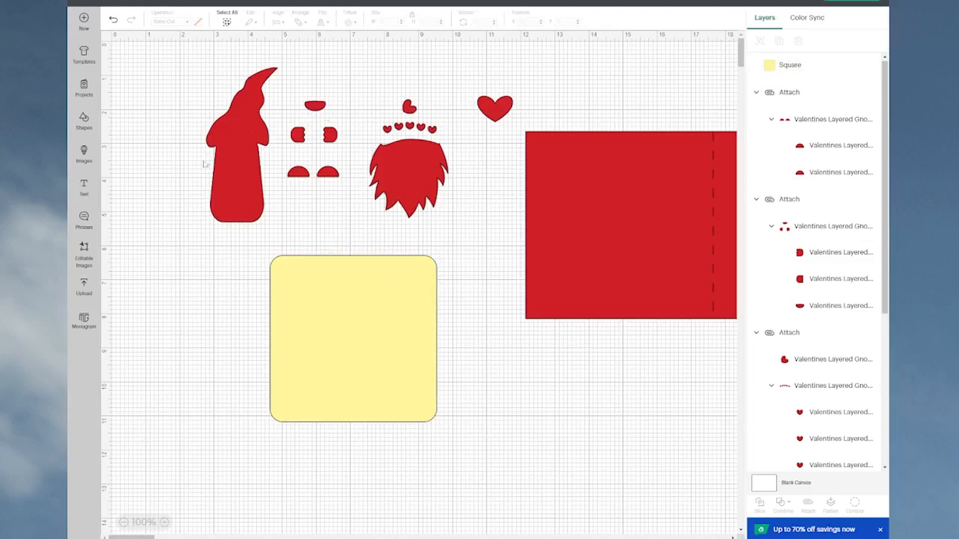
# Step: Add the text "Happy Valentine's Day" on three lines and place it over the yellow square
pyautogui.click(83, 189)
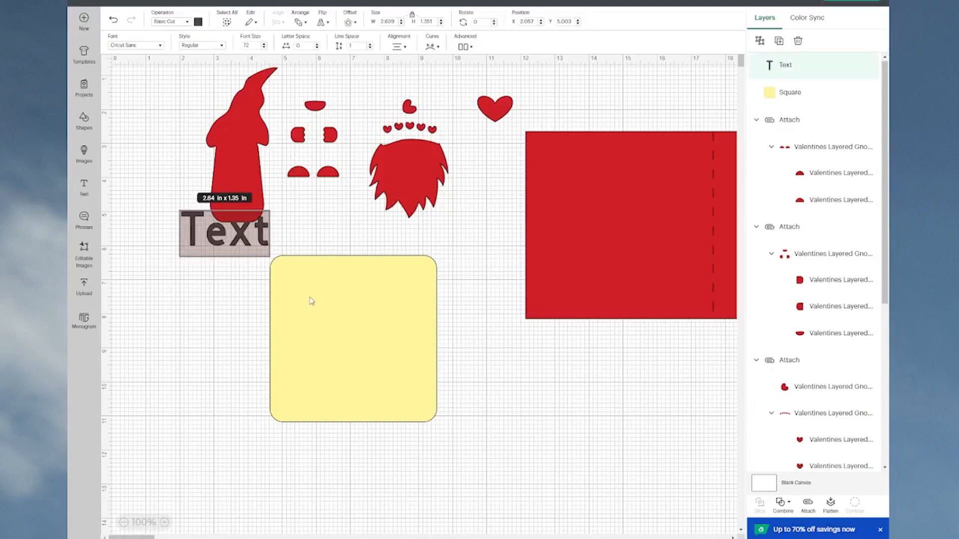
pyautogui.write('Ha')
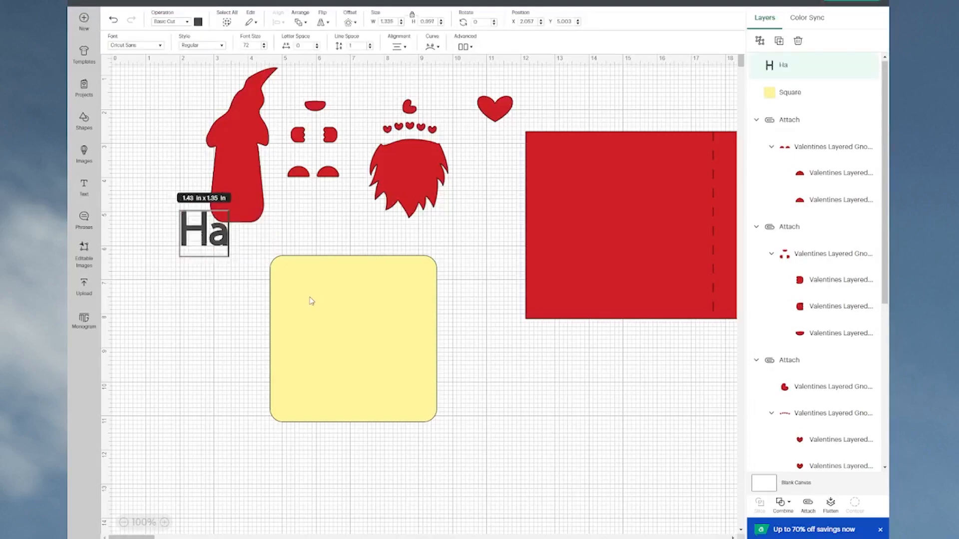
pyautogui.write('ppy')
pyautogui.press('Return')
pyautogui.write("Valentine's")
pyautogui.press('Return')
pyautogui.write('Day')
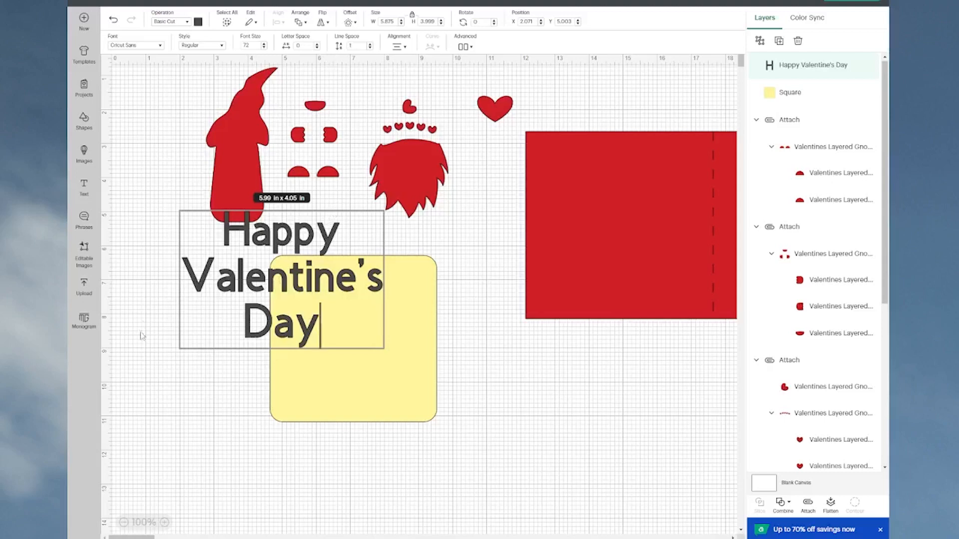
pyautogui.click(227, 357)
pyautogui.moveTo(264, 337); pyautogui.dragTo(330, 393)
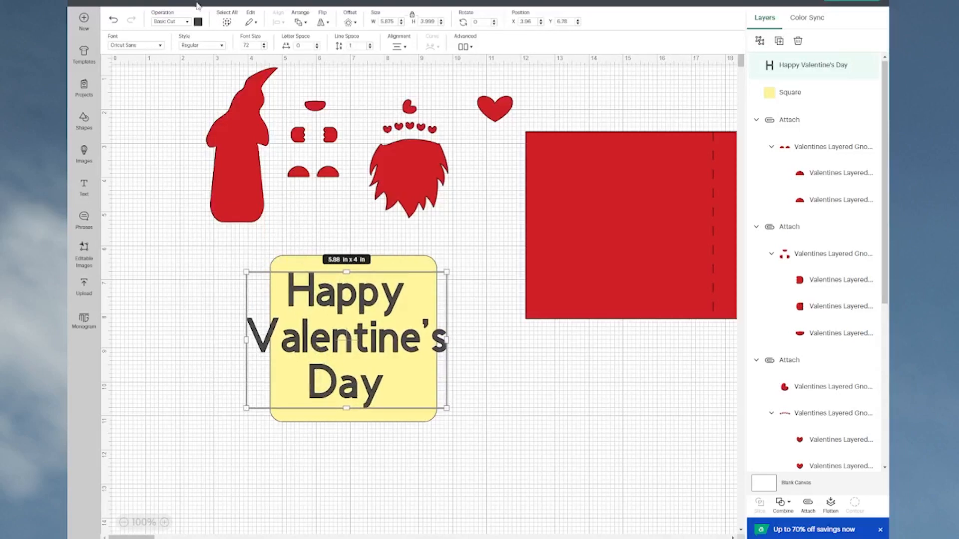
# Step: Search the system fonts for "angela" and set the greeting in Angela Lovely
pyautogui.click(160, 46)
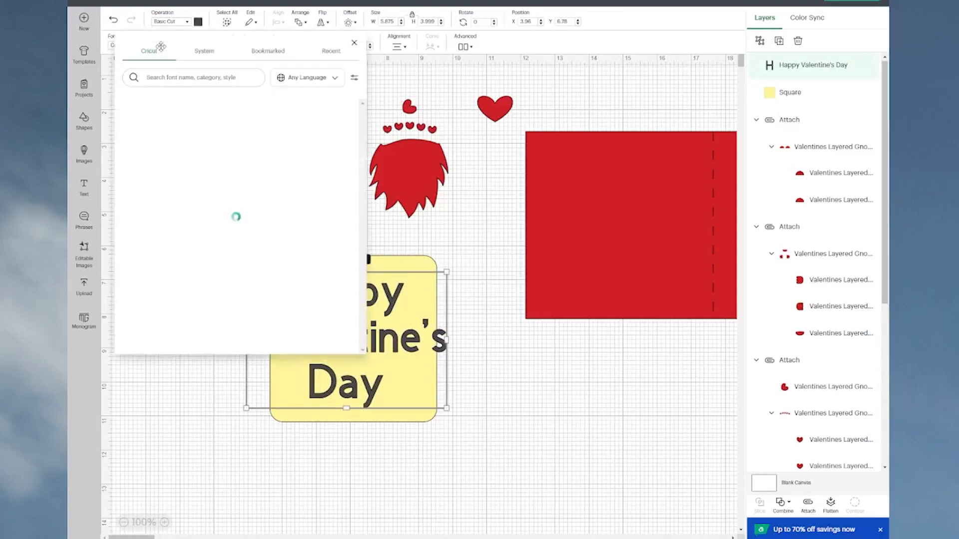
pyautogui.click(204, 52)
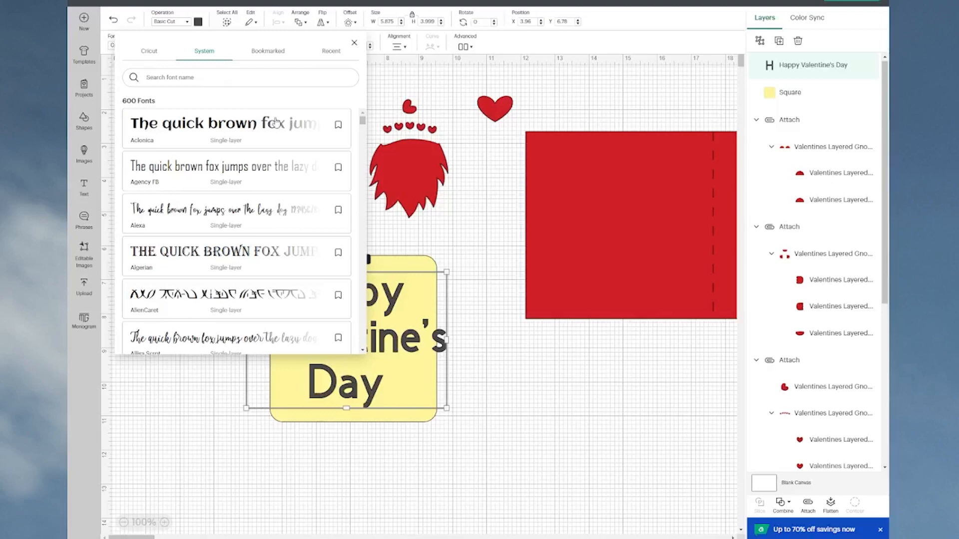
pyautogui.write('ariela')
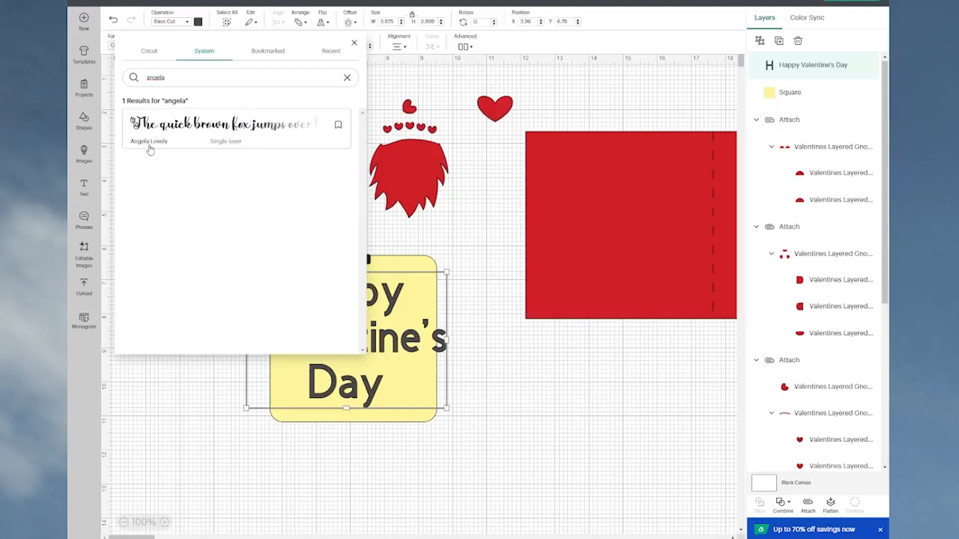
pyautogui.click(268, 131)
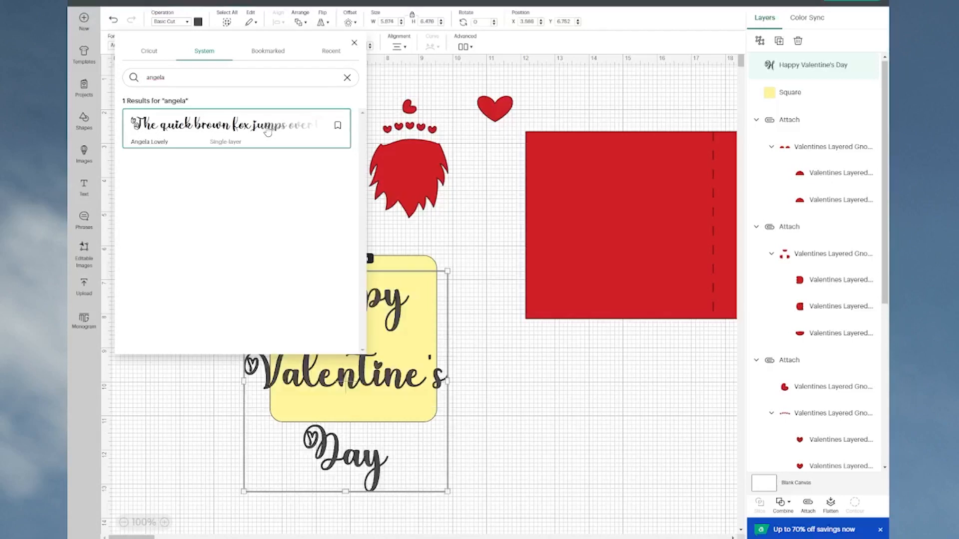
pyautogui.click(549, 407)
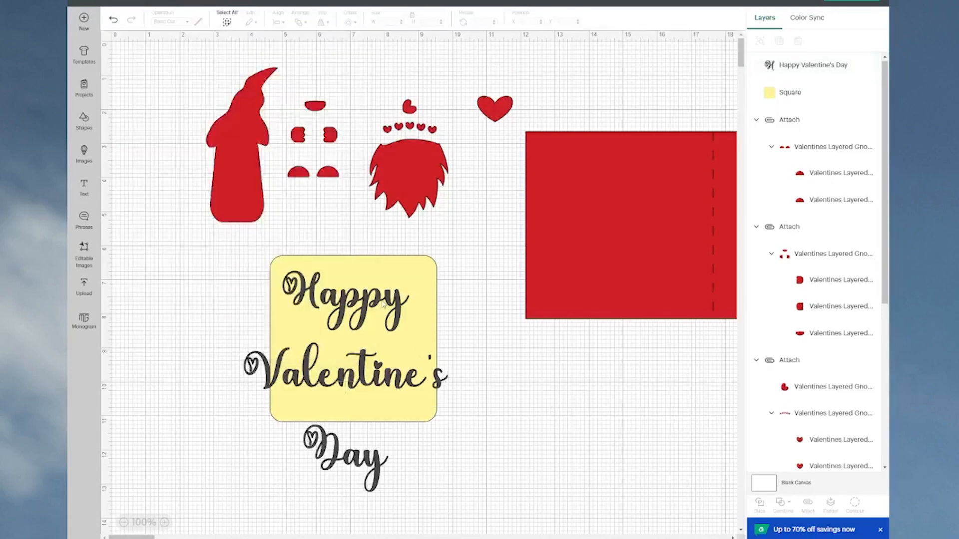
# Step: Shrink the greeting to about 4.79 in wide and tighten its line spacing to -3.5
pyautogui.moveTo(383, 305); pyautogui.dragTo(392, 281)
pyautogui.moveTo(454, 467); pyautogui.dragTo(416, 423)
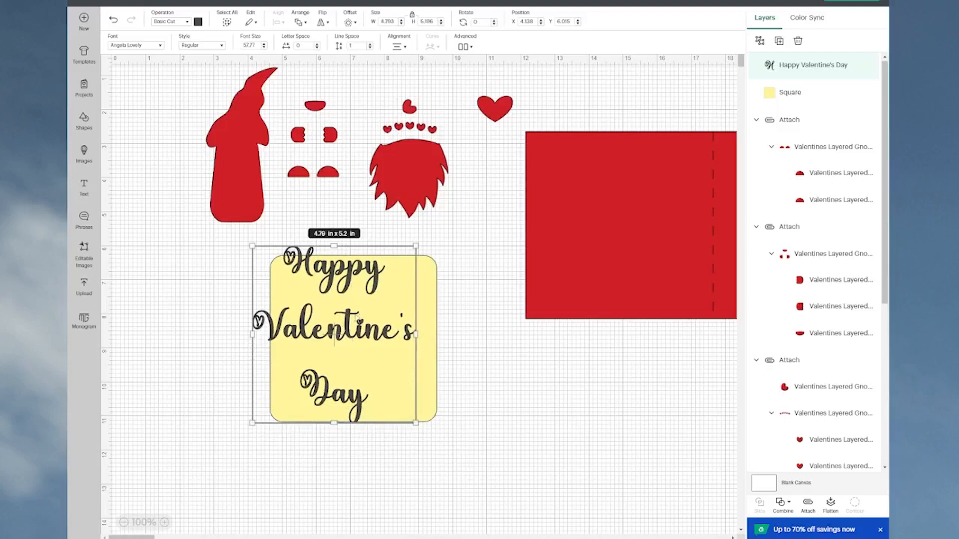
pyautogui.click(370, 49)
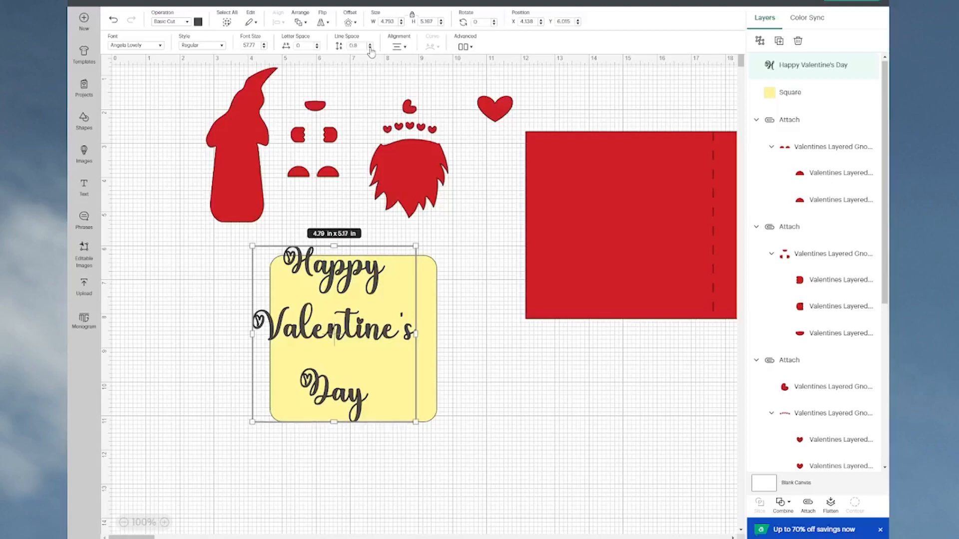
pyautogui.click(370, 49)
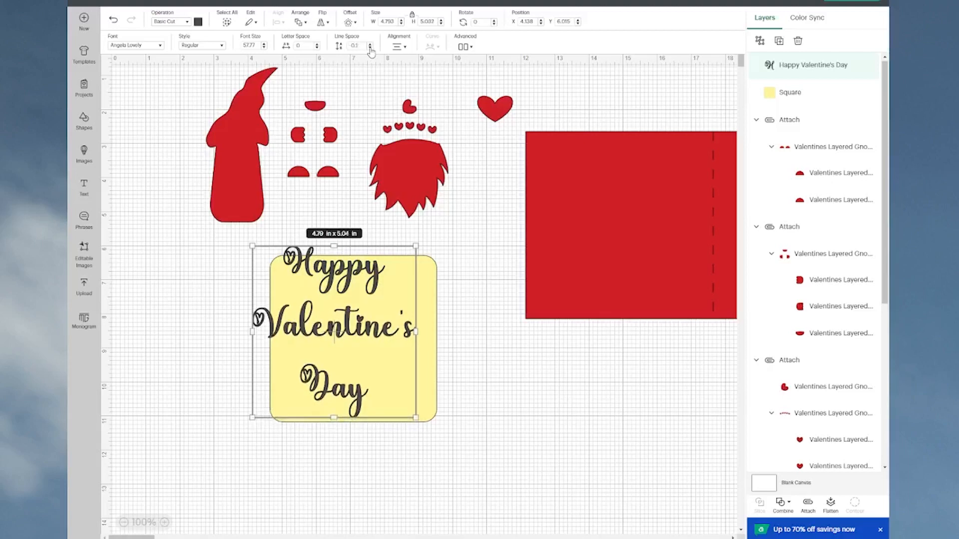
pyautogui.click(370, 48)
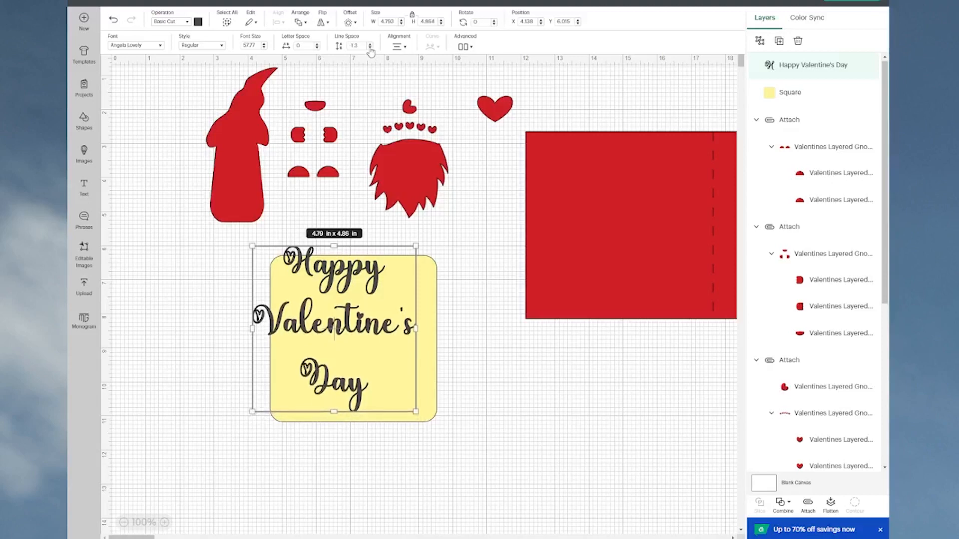
pyautogui.click(370, 49)
pyautogui.click(370, 48)
pyautogui.click(370, 49)
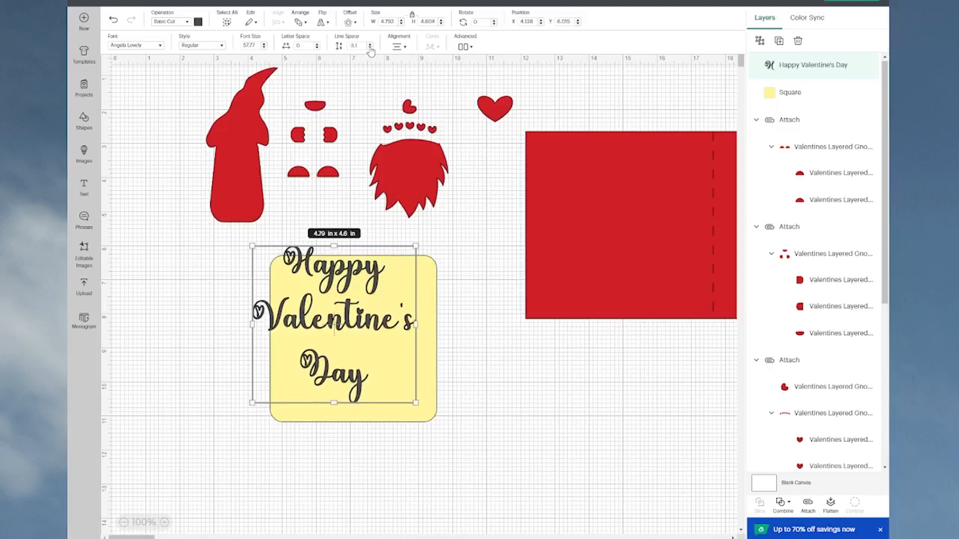
pyautogui.click(370, 48)
pyautogui.click(370, 49)
pyautogui.click(370, 49)
pyautogui.click(370, 48)
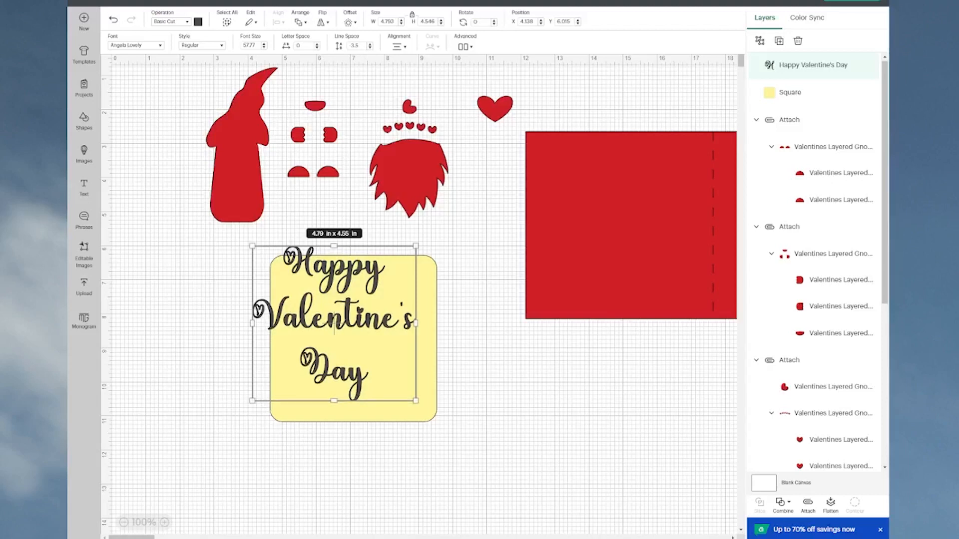
# Step: Reduce the greeting to about 4.18 x 3.97 in and center it within the yellow square
pyautogui.moveTo(366, 327); pyautogui.dragTo(384, 344)
pyautogui.moveTo(433, 259); pyautogui.dragTo(413, 283)
pyautogui.moveTo(356, 351); pyautogui.dragTo(366, 342)
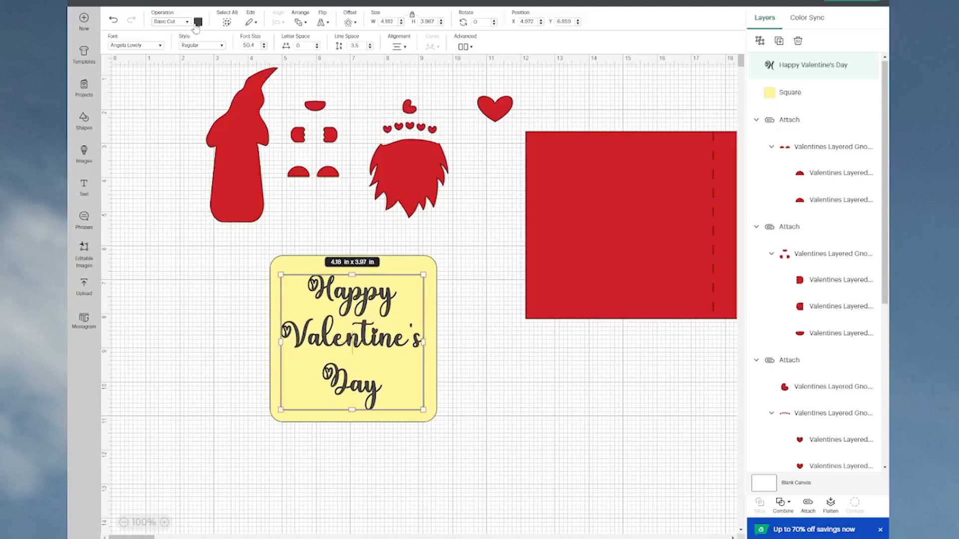
# Step: Change the color of the "Happy Valentine's Day" greeting to the project's red
pyautogui.click(198, 22)
pyautogui.click(207, 62)
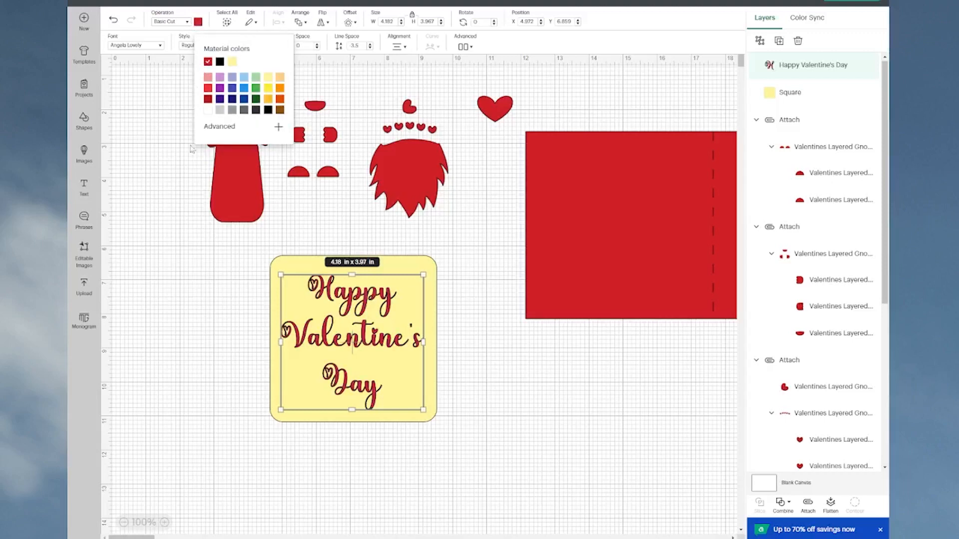
pyautogui.click(232, 347)
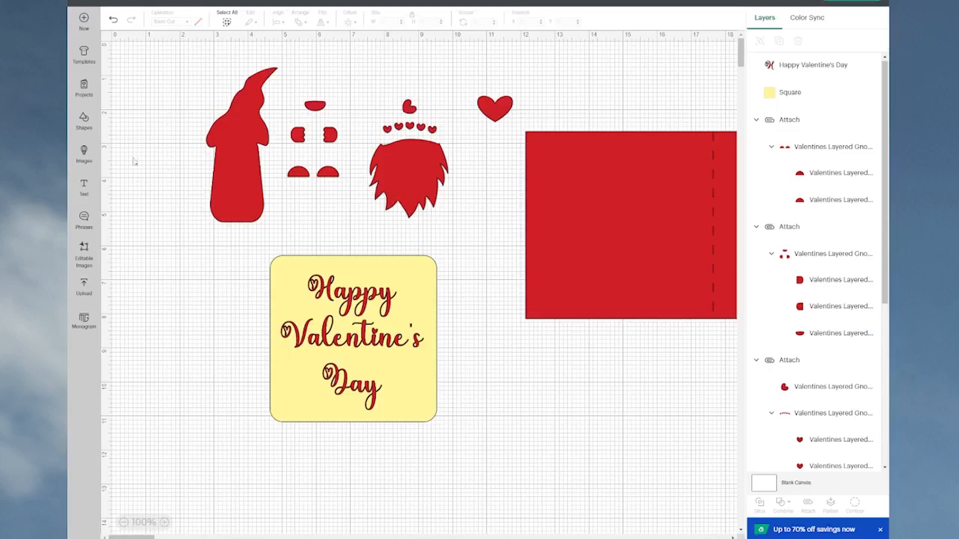
# Step: Add a new text object reading "Text" and place it beside the yellow square, below the gnome body
pyautogui.click(84, 189)
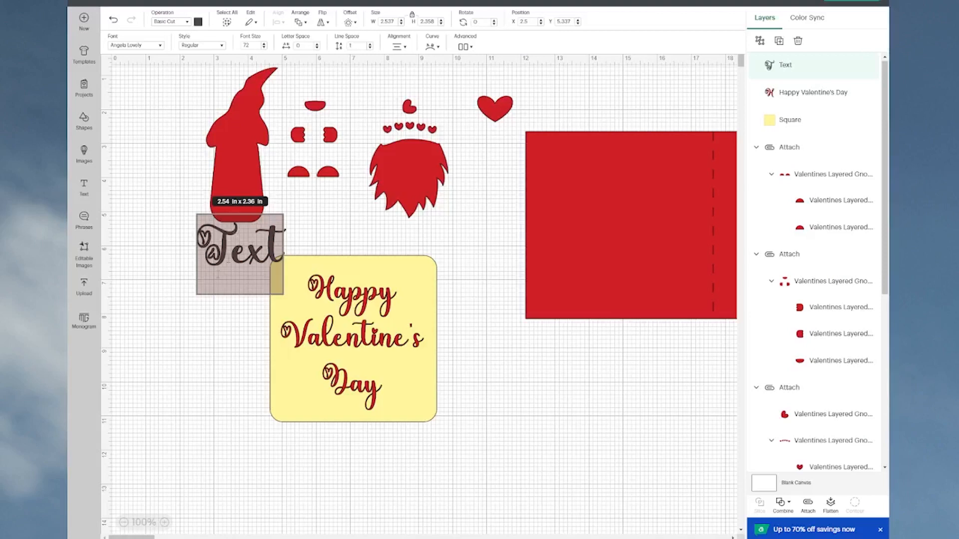
pyautogui.click(216, 304)
pyautogui.moveTo(226, 261); pyautogui.dragTo(169, 321)
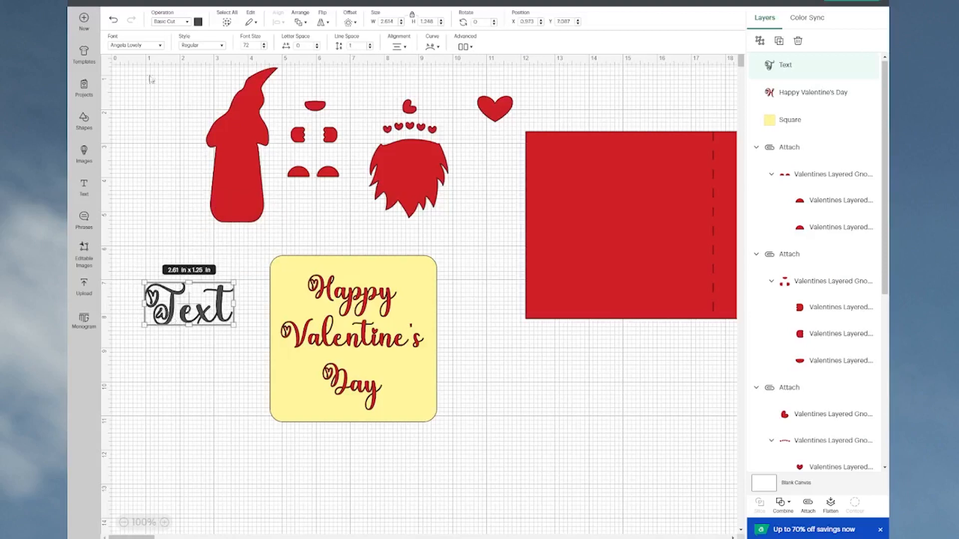
# Step: Search the system fonts for "valen" and set the new text in Better Valentina Bold
pyautogui.click(160, 45)
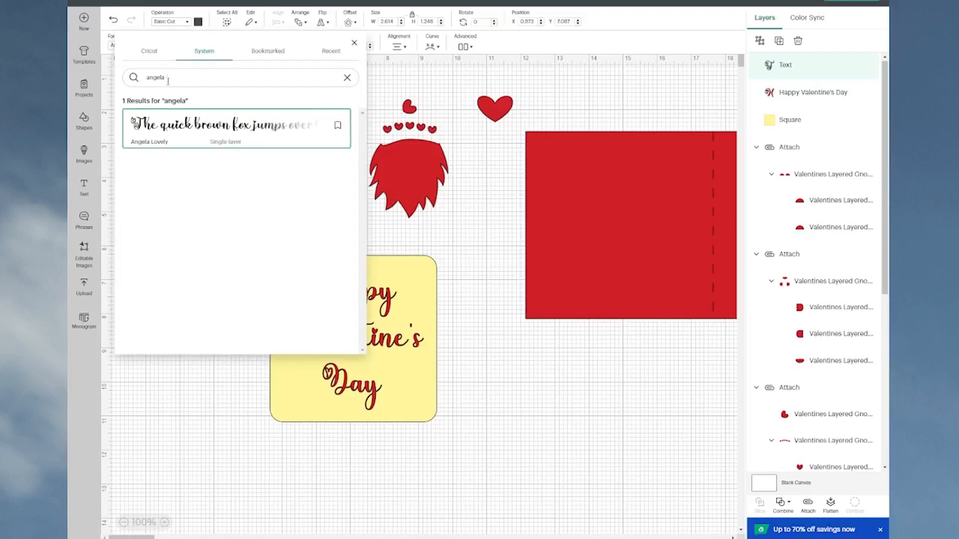
pyautogui.moveTo(167, 81); pyautogui.dragTo(110, 81)
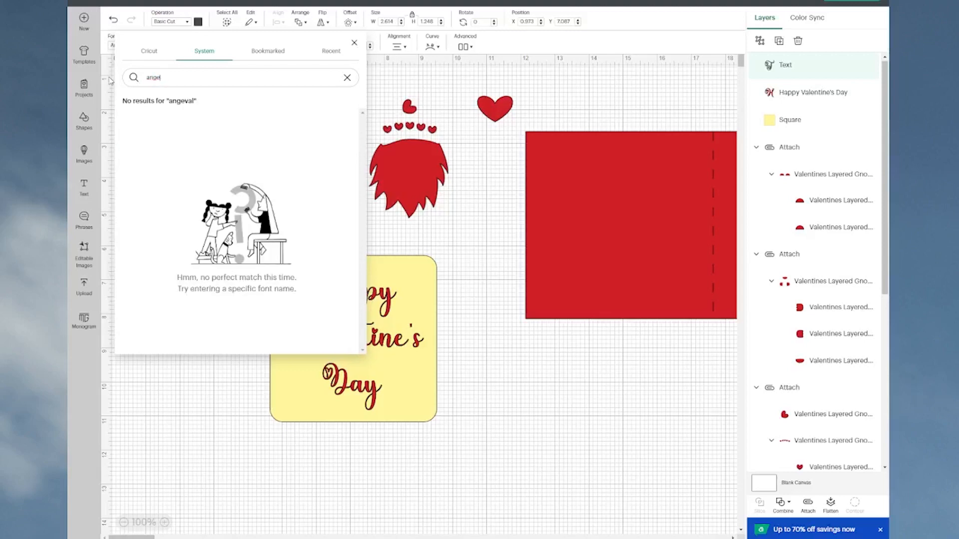
pyautogui.press('BackSpace')
pyautogui.write('v')
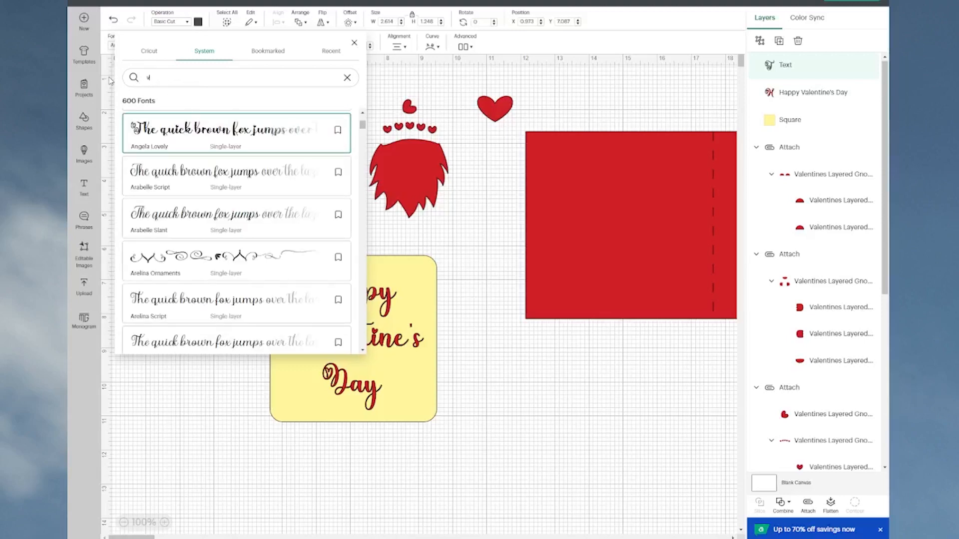
pyautogui.write('al')
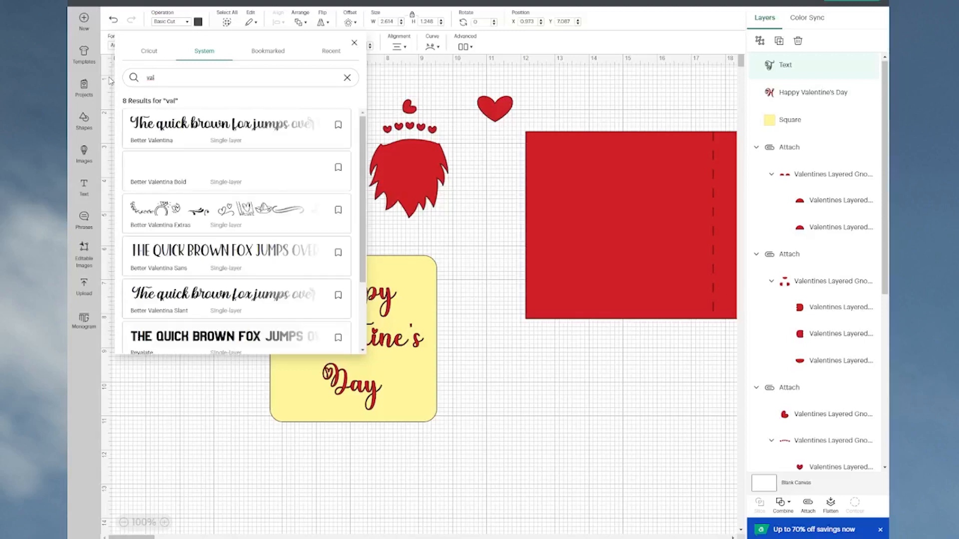
pyautogui.write('en')
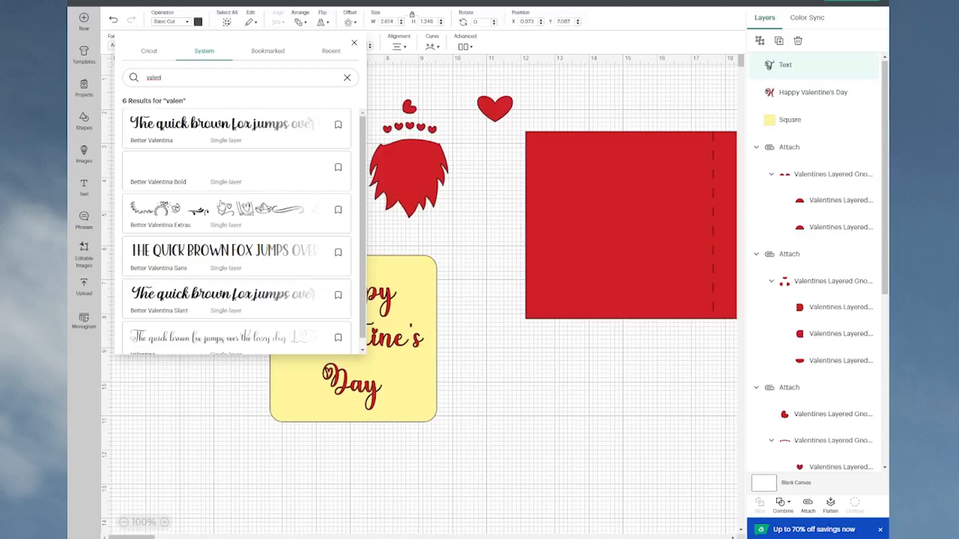
pyautogui.click(249, 171)
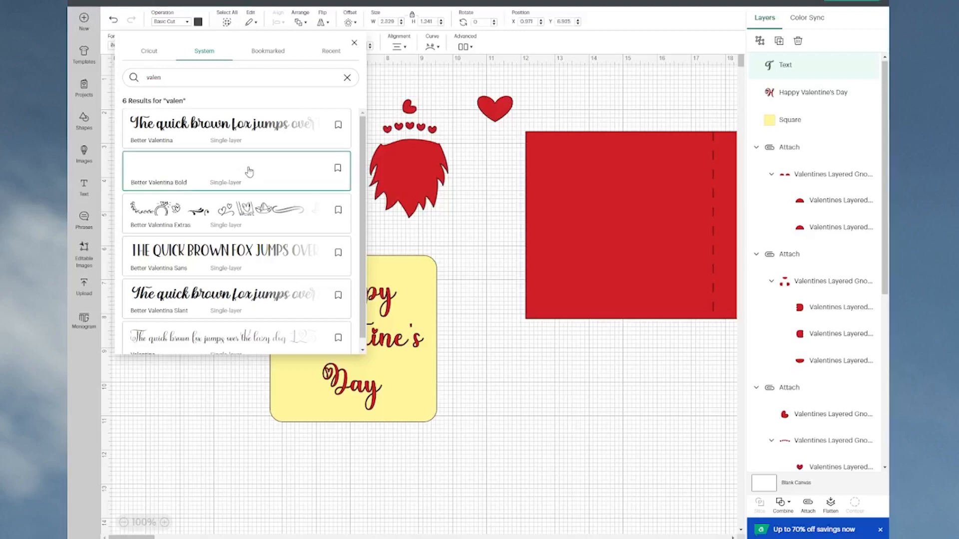
pyautogui.click(480, 351)
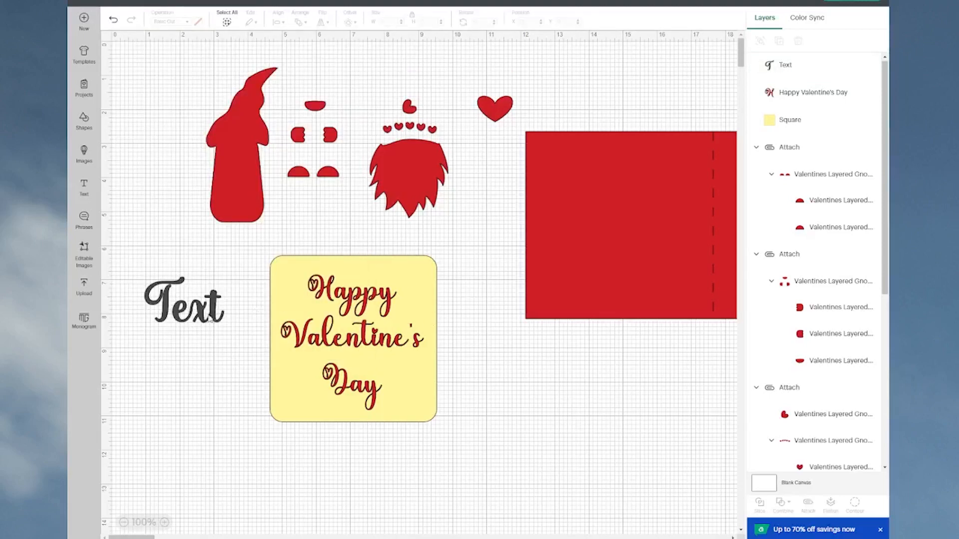
# Step: Move the new text lower on the canvas and change its wording to "Happy"
pyautogui.click(207, 317)
pyautogui.moveTo(210, 320); pyautogui.dragTo(215, 394)
pyautogui.write('Happy')
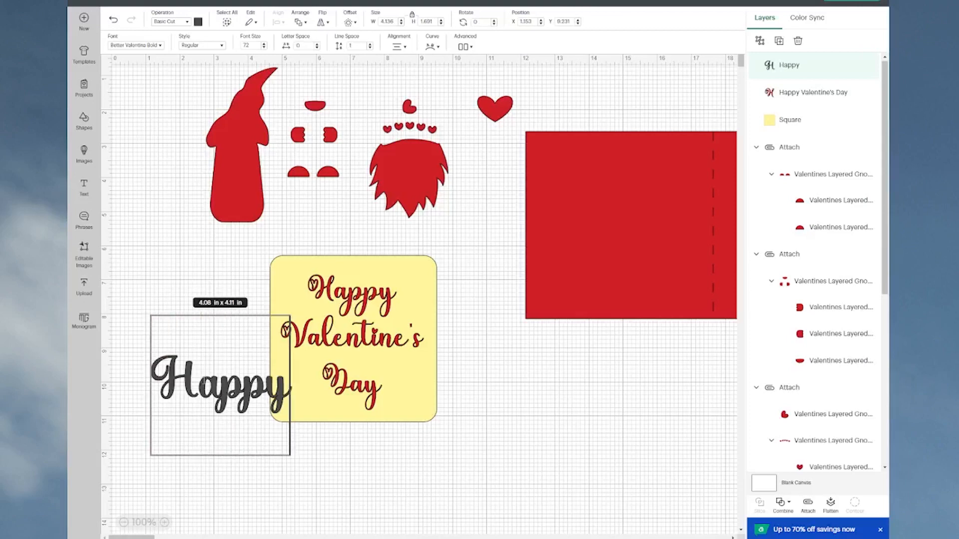
# Step: Set the new text in Better Valentina Extras and move it into the empty area below the red card base
pyautogui.click(159, 46)
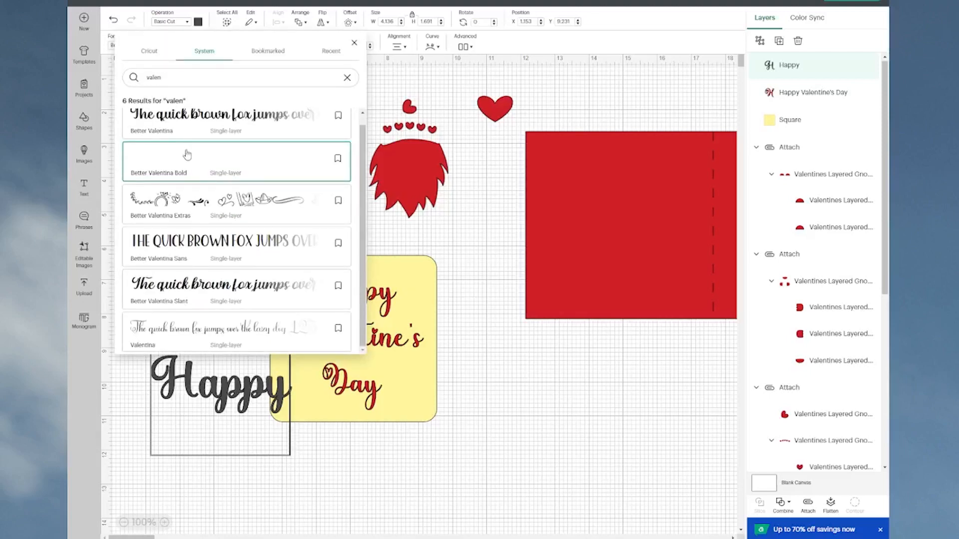
pyautogui.click(198, 211)
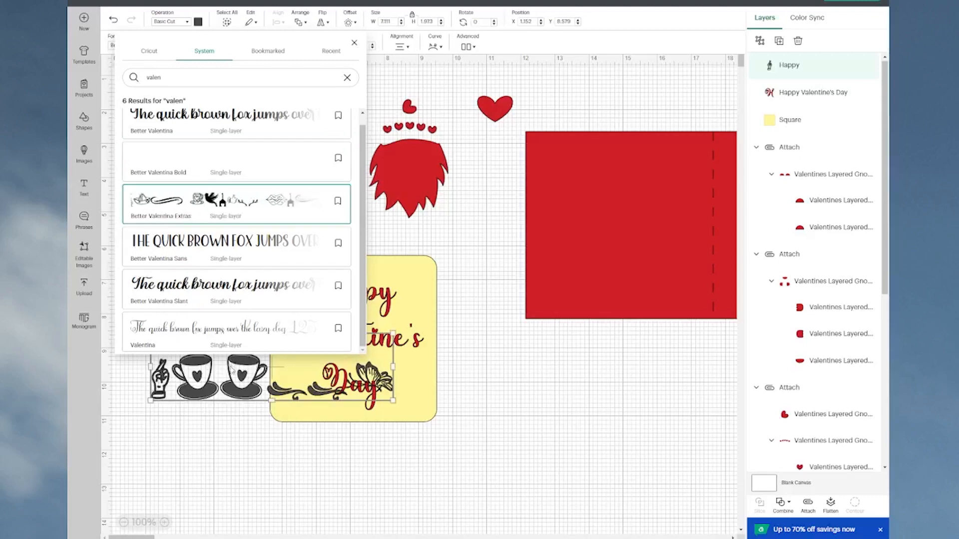
pyautogui.moveTo(242, 379); pyautogui.dragTo(552, 433)
# Step: Replace the ornament text's wording with "text" and ungroup it into separate letters
pyautogui.doubleClick(545, 428)
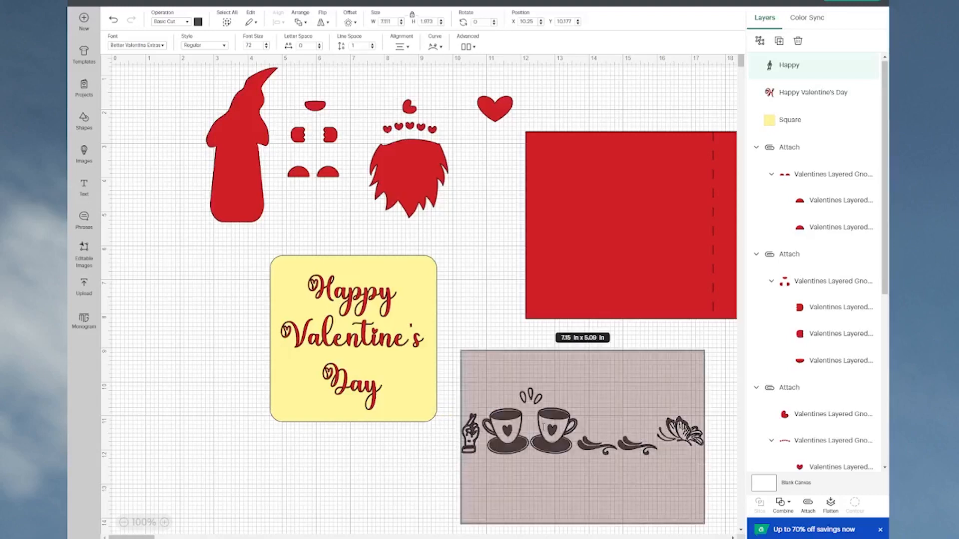
pyautogui.write('te')
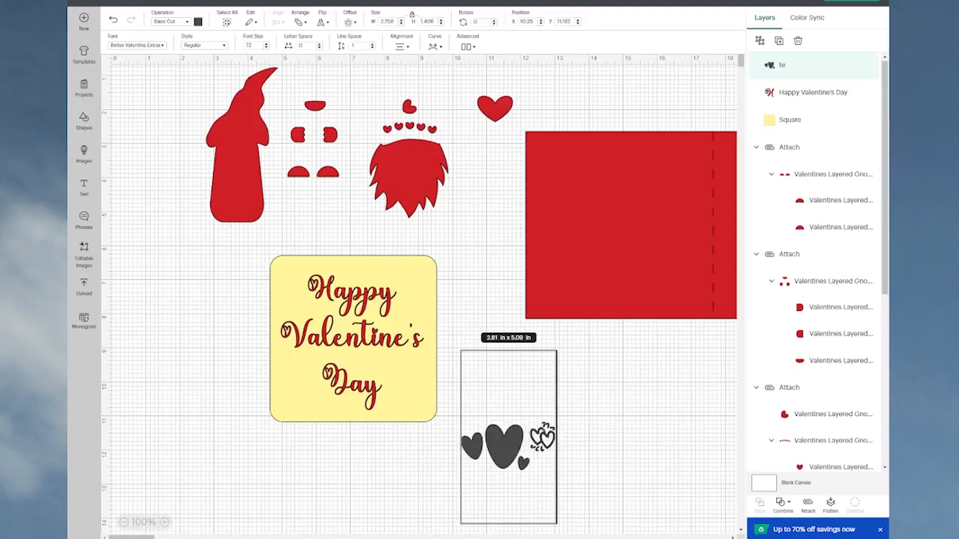
pyautogui.write('xt')
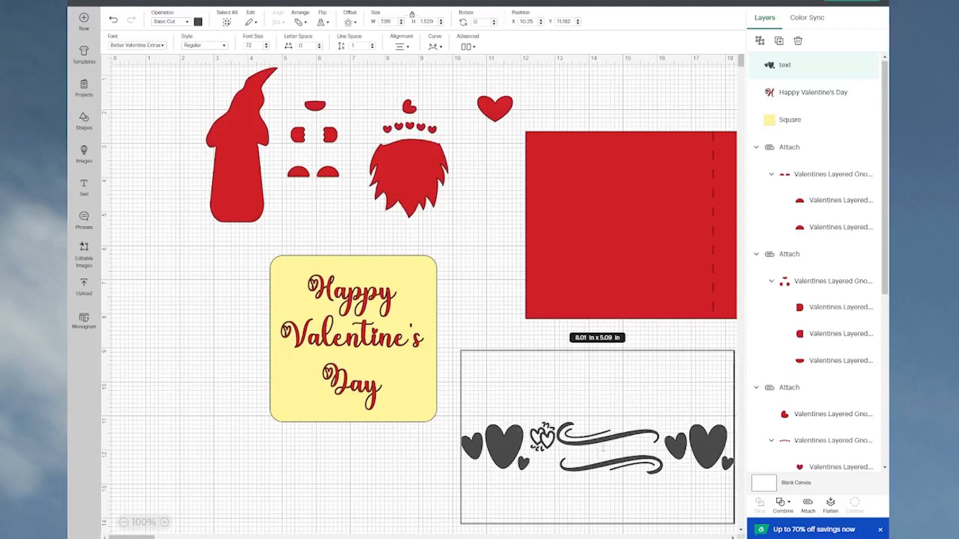
pyautogui.click(349, 508)
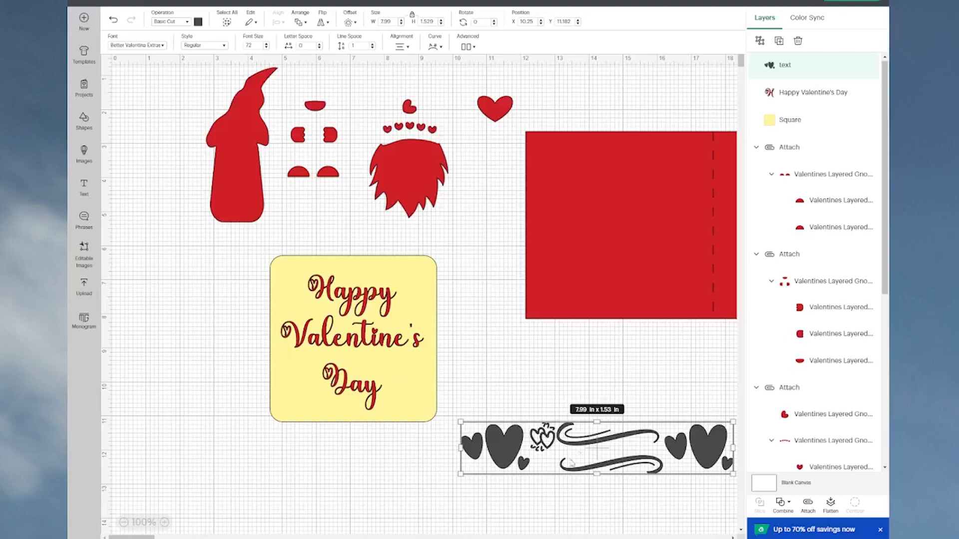
pyautogui.click(760, 41)
pyautogui.click(456, 517)
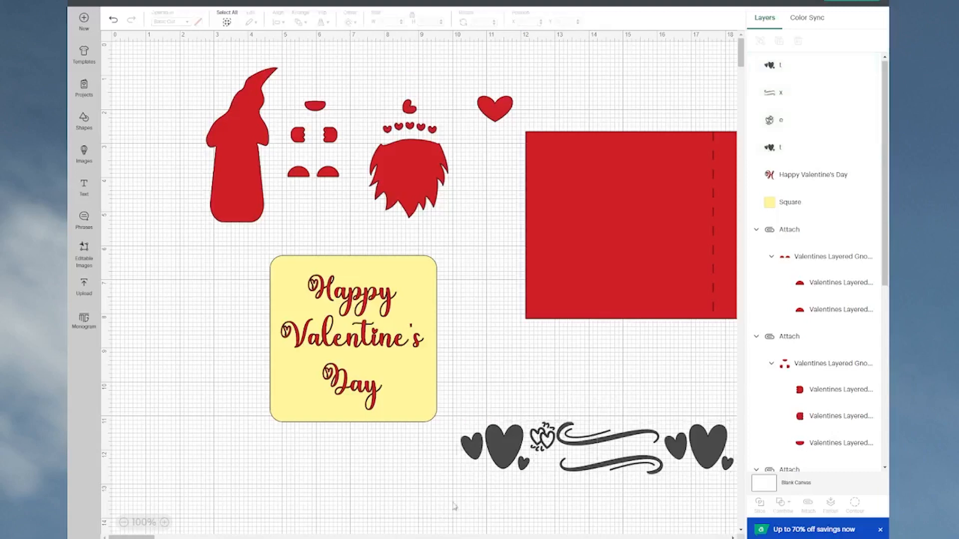
# Step: Move one three-heart ornament and the double-heart ornament to the left of the yellow square, and delete the leftover swirls and hearts
pyautogui.moveTo(502, 459); pyautogui.dragTo(206, 318)
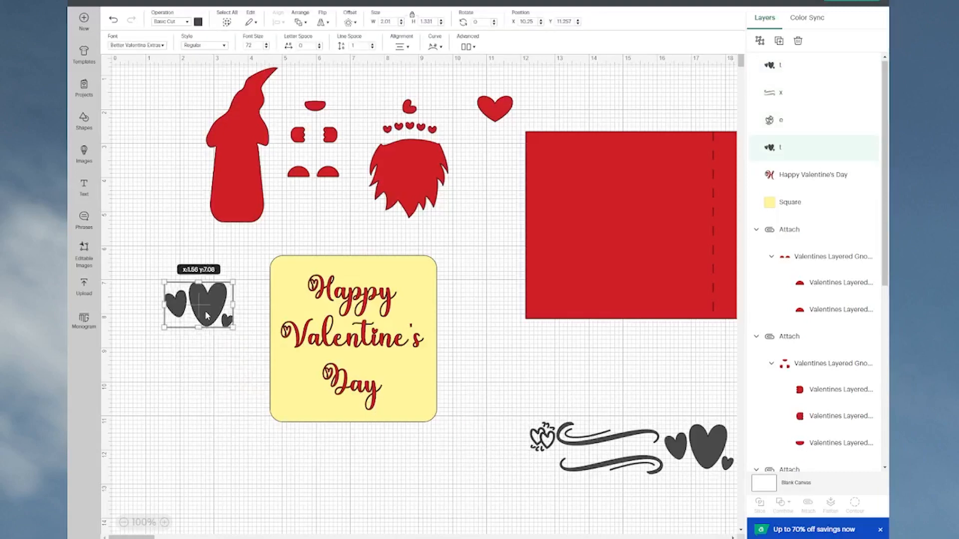
pyautogui.click(527, 395)
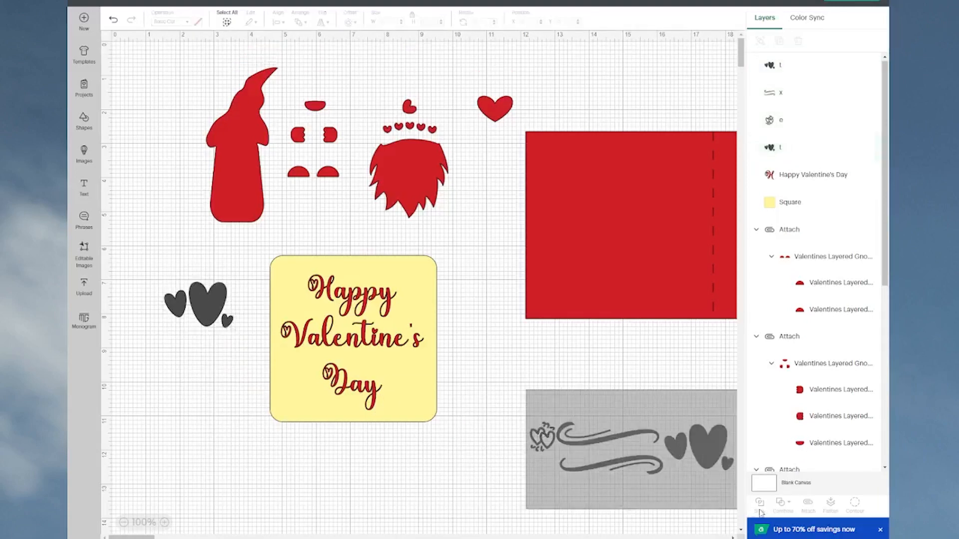
pyautogui.moveTo(766, 494); pyautogui.dragTo(699, 497)
pyautogui.click(436, 530)
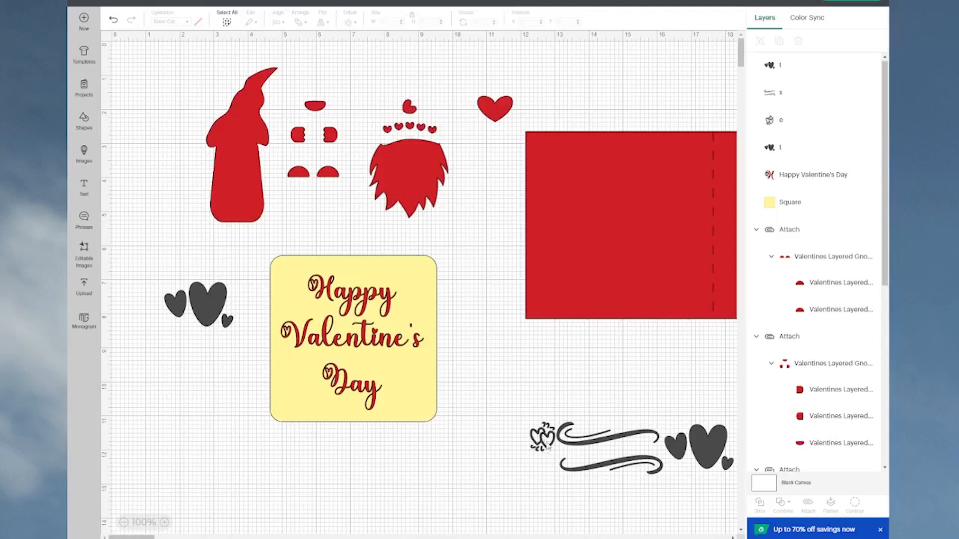
pyautogui.click(543, 438)
pyautogui.moveTo(543, 439); pyautogui.dragTo(195, 385)
pyautogui.moveTo(553, 384); pyautogui.dragTo(734, 500)
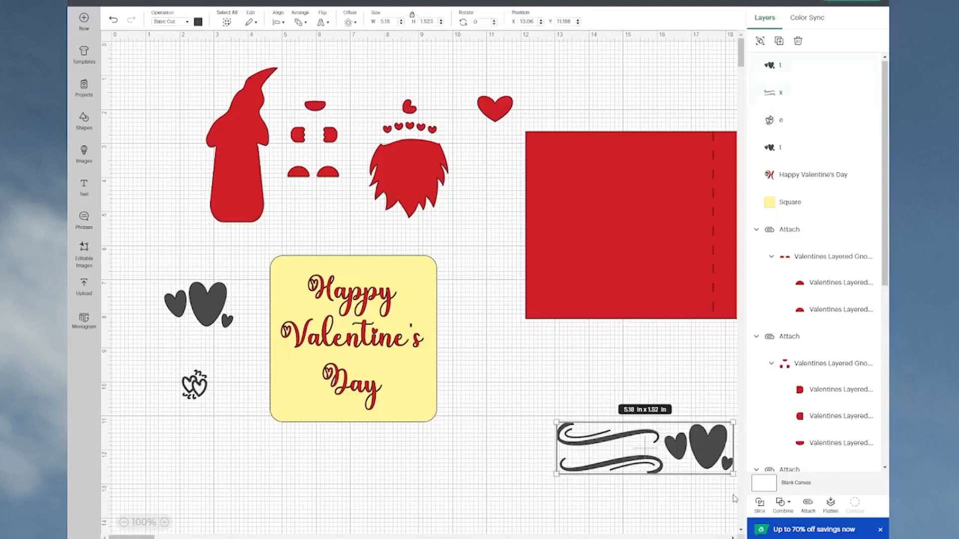
pyautogui.press('Delete')
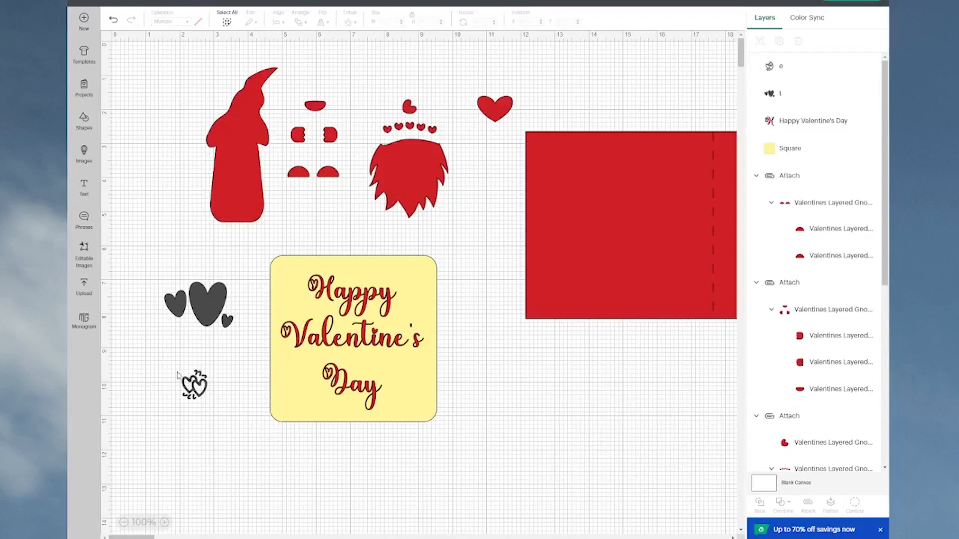
# Step: Place the double-heart ornament in the yellow square's upper-right corner and color it red
pyautogui.moveTo(194, 385)
pyautogui.mouseDown()
pyautogui.moveTo(253, 377)
pyautogui.moveTo(416, 282)
pyautogui.mouseUp()
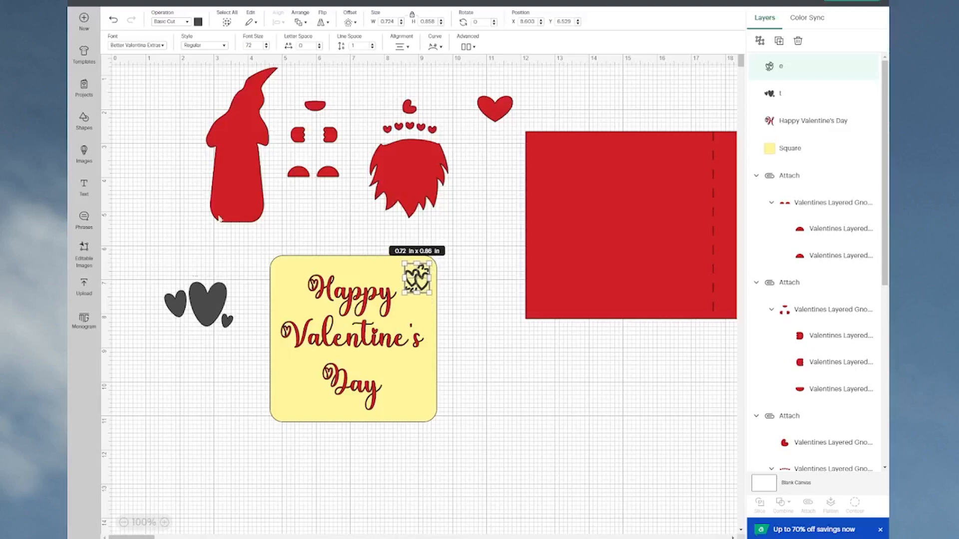
pyautogui.click(198, 21)
pyautogui.click(207, 63)
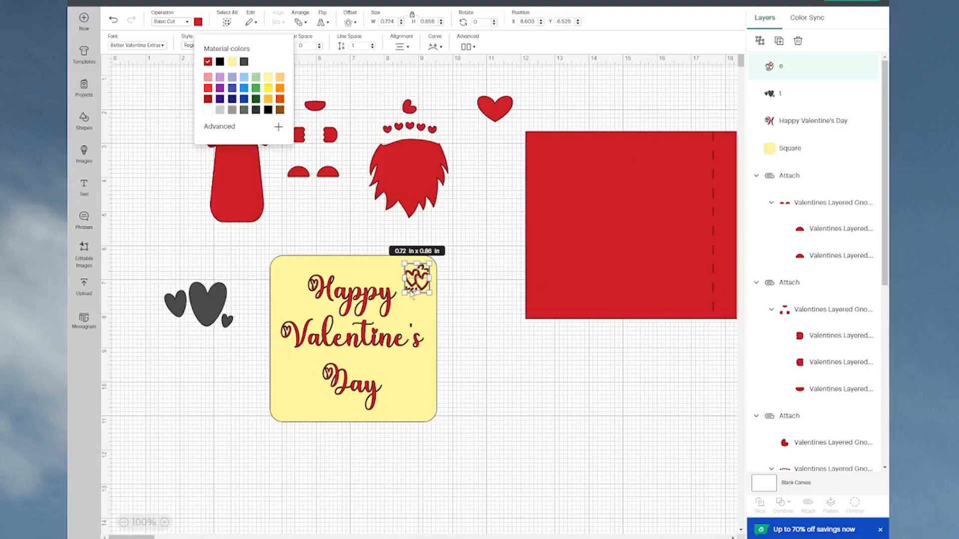
# Step: Duplicate the red double-heart ornament and place the copy in the yellow square's lower-left corner
pyautogui.hotkey('ctrl', 'd')
pyautogui.moveTo(411, 294)
pyautogui.mouseDown()
pyautogui.moveTo(310, 405)
pyautogui.moveTo(294, 409)
pyautogui.mouseUp()
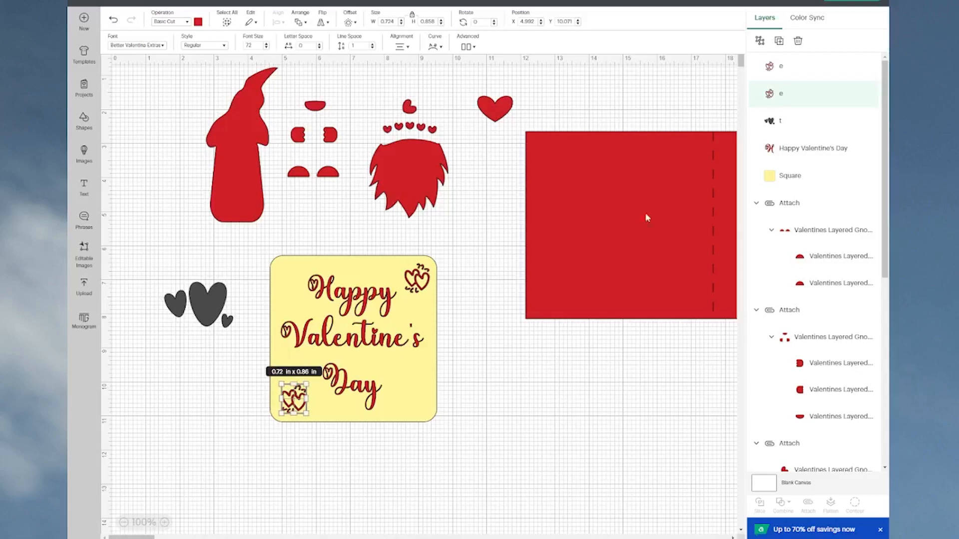
# Step: Color the three-heart ornament beside the yellow square red and place a duplicate of it directly below
pyautogui.click(210, 310)
pyautogui.moveTo(209, 307); pyautogui.dragTo(183, 271)
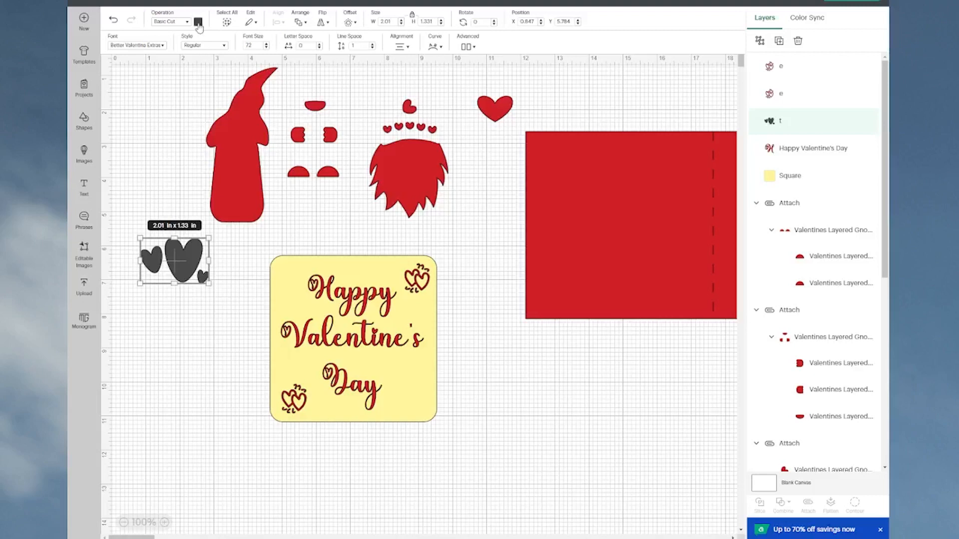
pyautogui.click(198, 22)
pyautogui.click(208, 62)
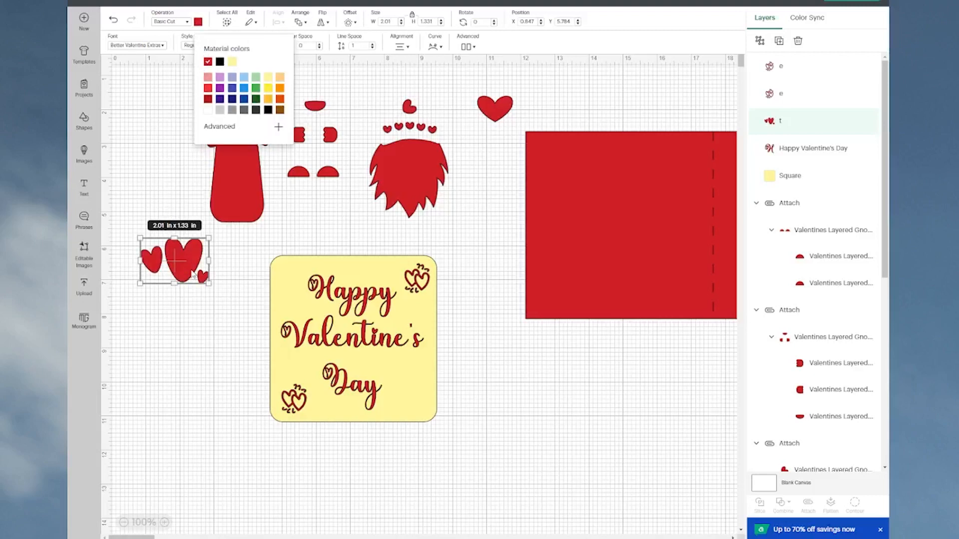
pyautogui.keyDown('alt'); pyautogui.moveTo(192, 270); pyautogui.dragTo(194, 321); pyautogui.keyUp('alt')
pyautogui.click(196, 337)
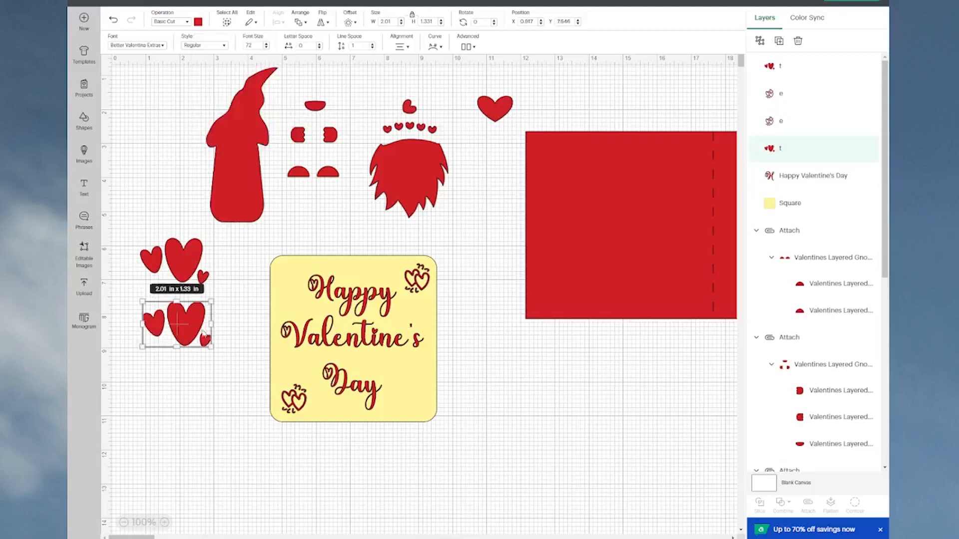
pyautogui.click(469, 363)
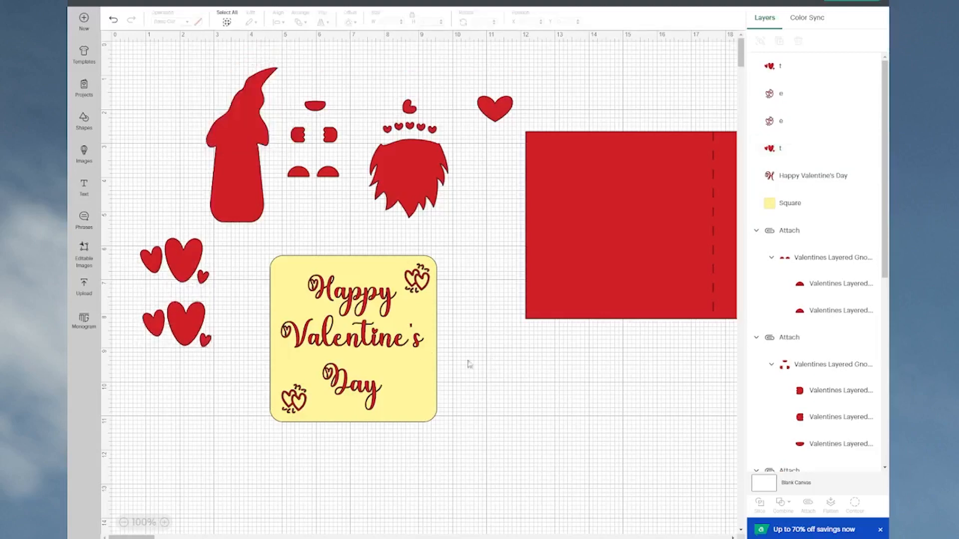
# Step: Change the color of the yellow square behind the greeting to white
pyautogui.click(286, 273)
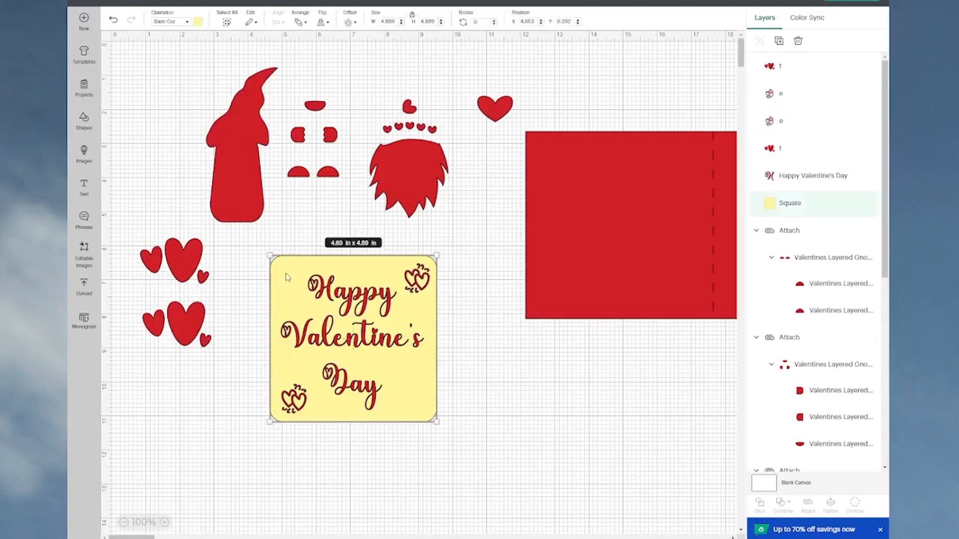
pyautogui.click(198, 21)
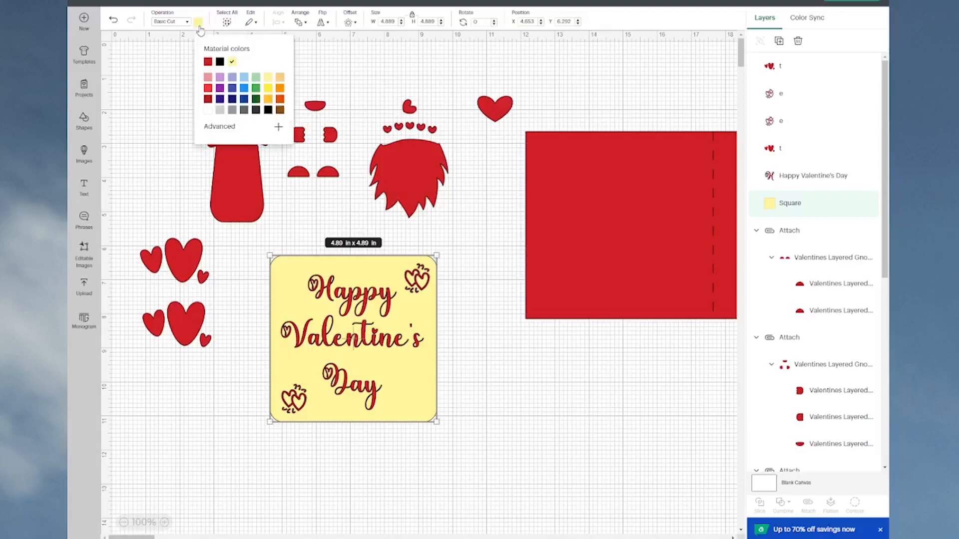
pyautogui.click(208, 111)
pyautogui.click(266, 428)
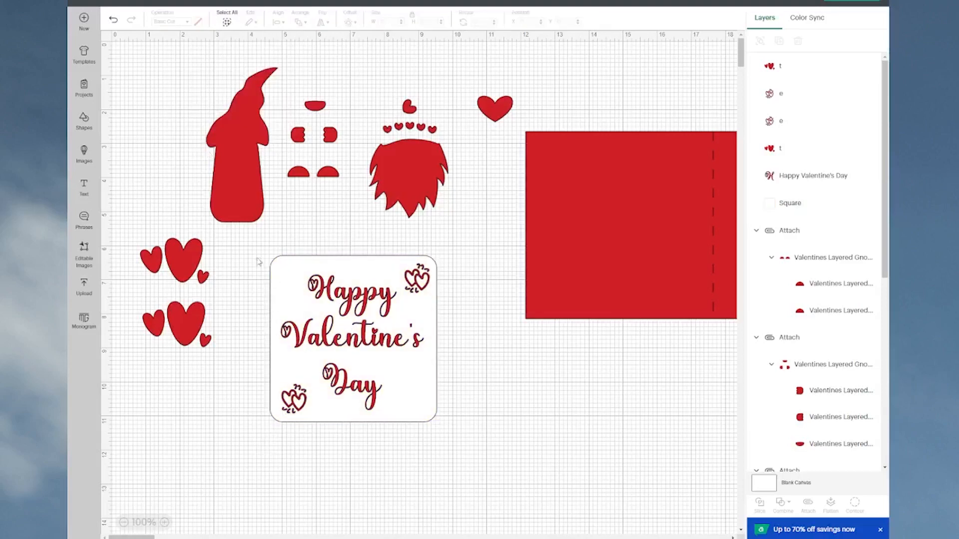
# Step: Flatten the greeting, both double-heart ornaments and the white rounded square into one printable insert
pyautogui.moveTo(261, 248); pyautogui.dragTo(459, 451)
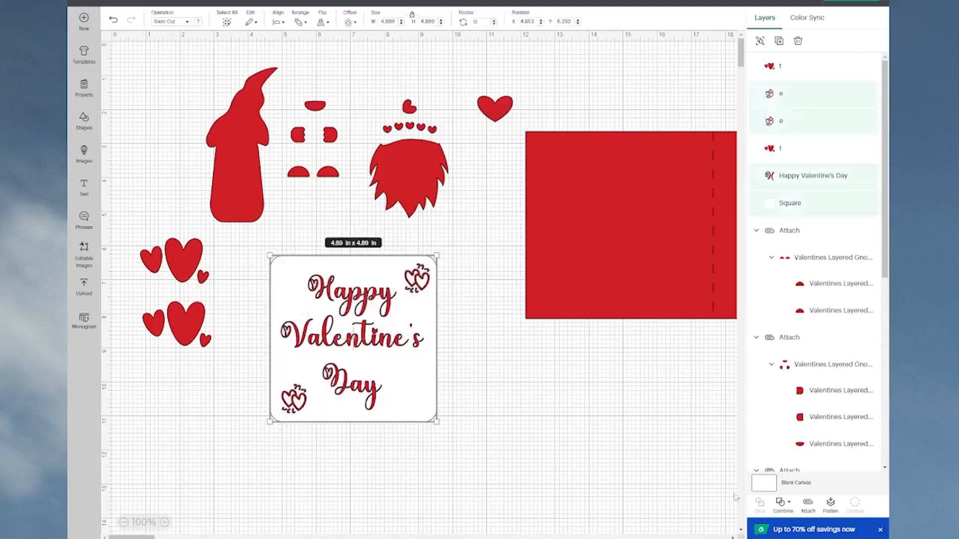
pyautogui.click(830, 505)
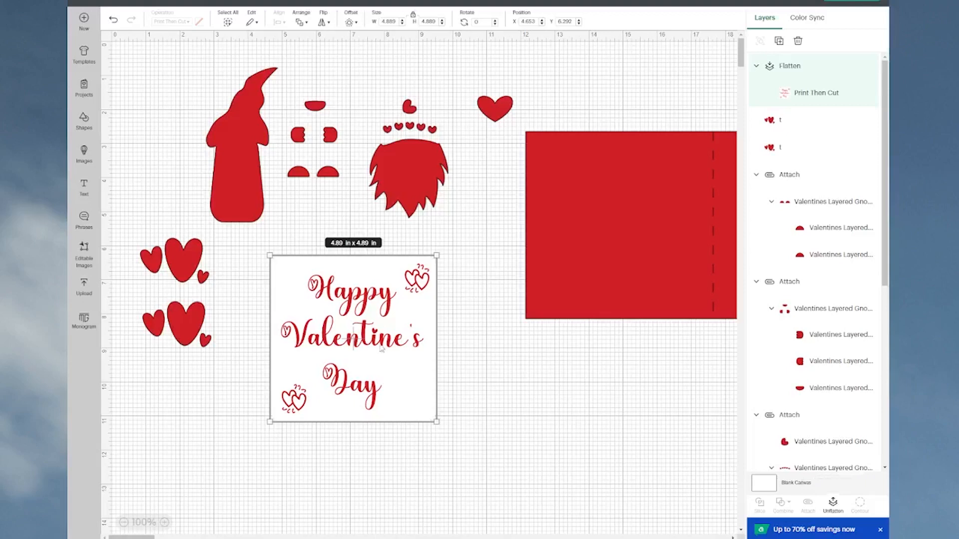
# Step: Test the flattened insert's fit on the red card base, then return it to the empty canvas area beside the loose hearts
pyautogui.moveTo(371, 302); pyautogui.dragTo(637, 185)
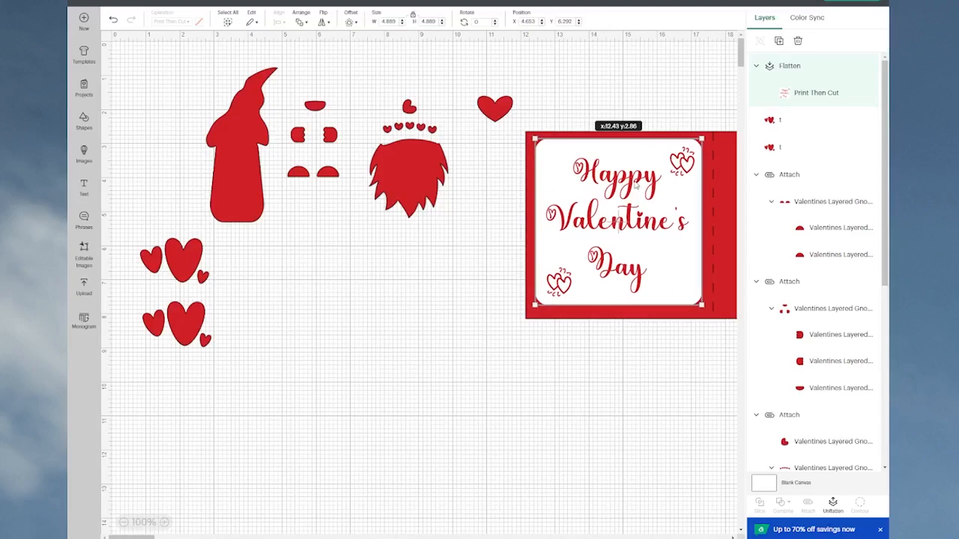
pyautogui.moveTo(636, 186); pyautogui.dragTo(558, 388)
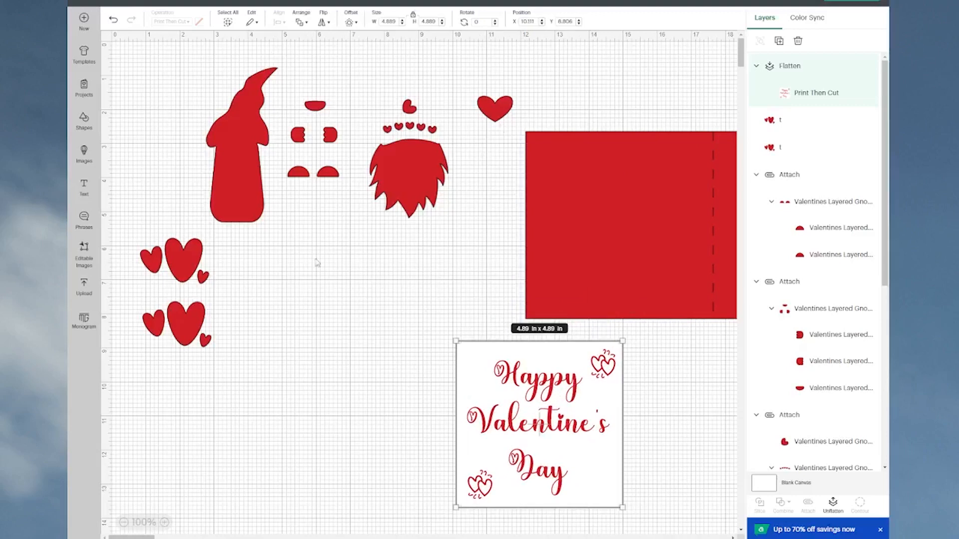
pyautogui.moveTo(580, 429); pyautogui.dragTo(389, 333)
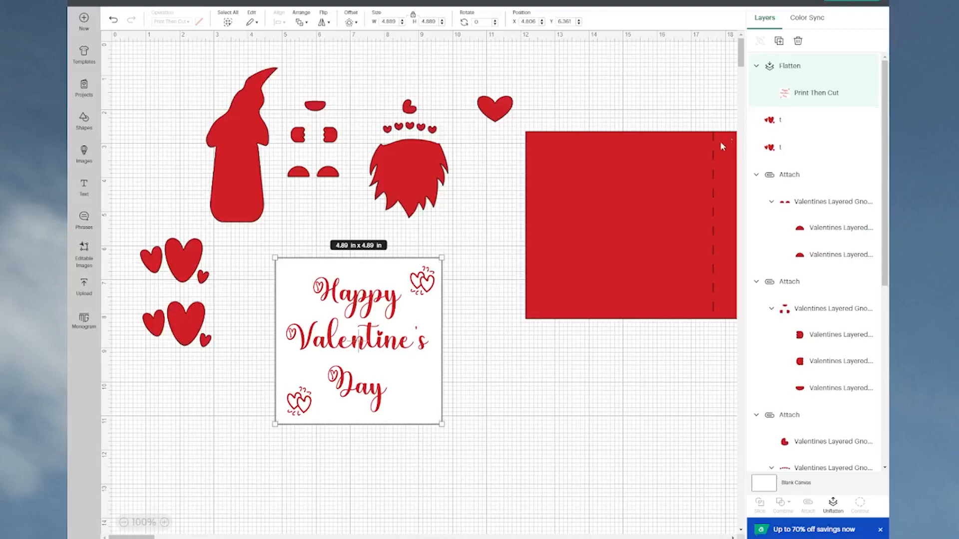
# Step: Open the mat preview and, on the red 12 x 12 in mat, lay the gnome body sideways in the lower-right corner
pyautogui.click(855, 3)
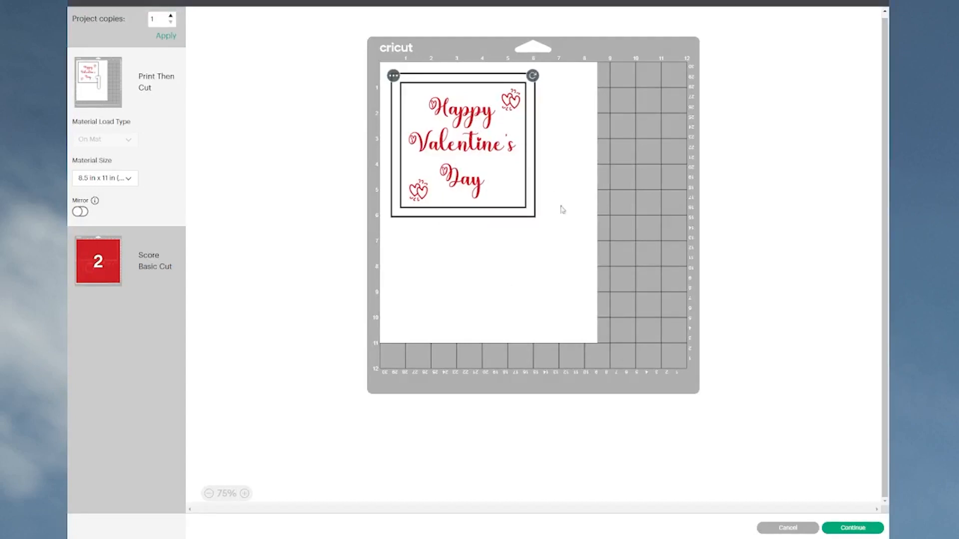
pyautogui.click(103, 263)
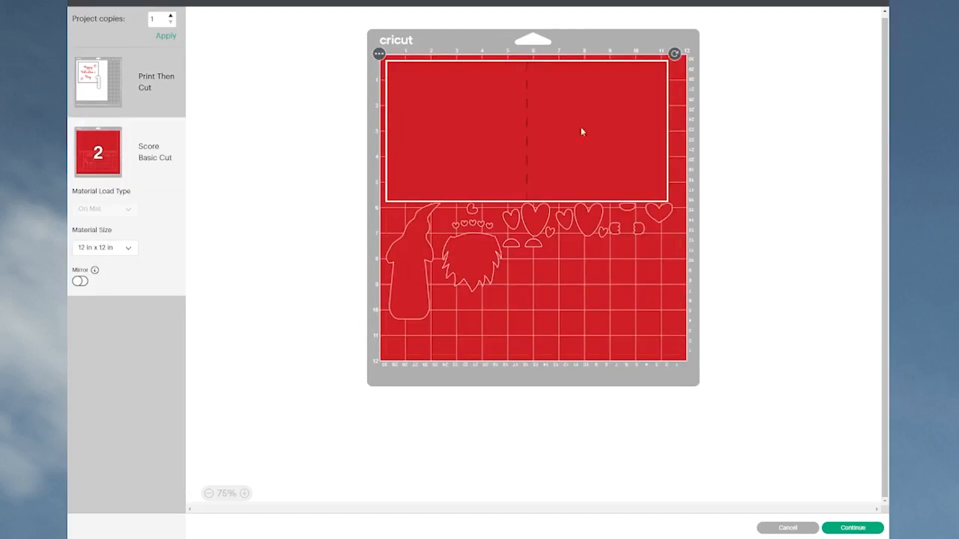
pyautogui.click(402, 313)
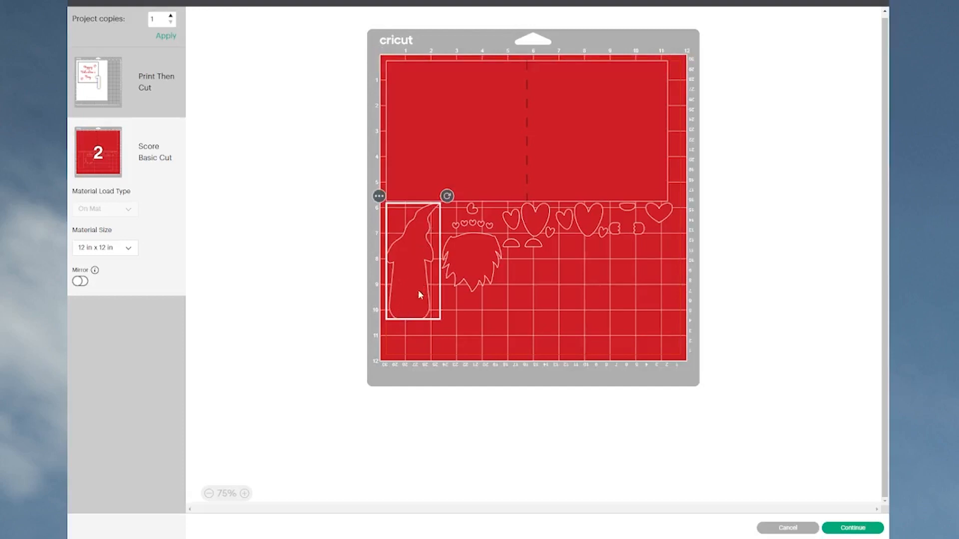
pyautogui.moveTo(420, 294); pyautogui.dragTo(685, 343)
pyautogui.moveTo(686, 232); pyautogui.dragTo(590, 272)
pyautogui.moveTo(674, 300); pyautogui.dragTo(686, 338)
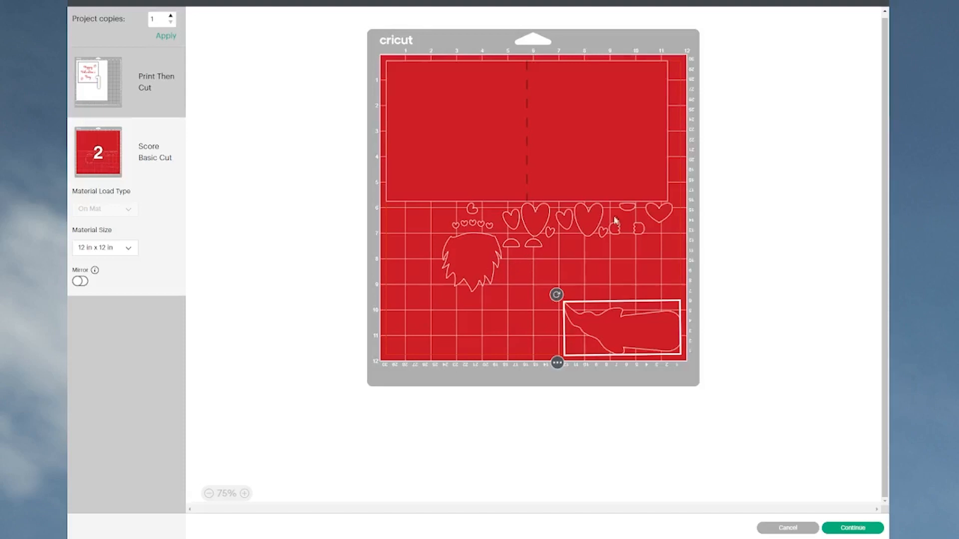
# Step: Arrange both three-heart groups and the single heart along the red mat's lower edge, close beside the gnome's hat tip
pyautogui.moveTo(591, 225); pyautogui.dragTo(448, 357)
pyautogui.moveTo(535, 230); pyautogui.dragTo(513, 348)
pyautogui.click(665, 214)
pyautogui.moveTo(665, 214); pyautogui.dragTo(581, 358)
pyautogui.moveTo(524, 341); pyautogui.dragTo(550, 341)
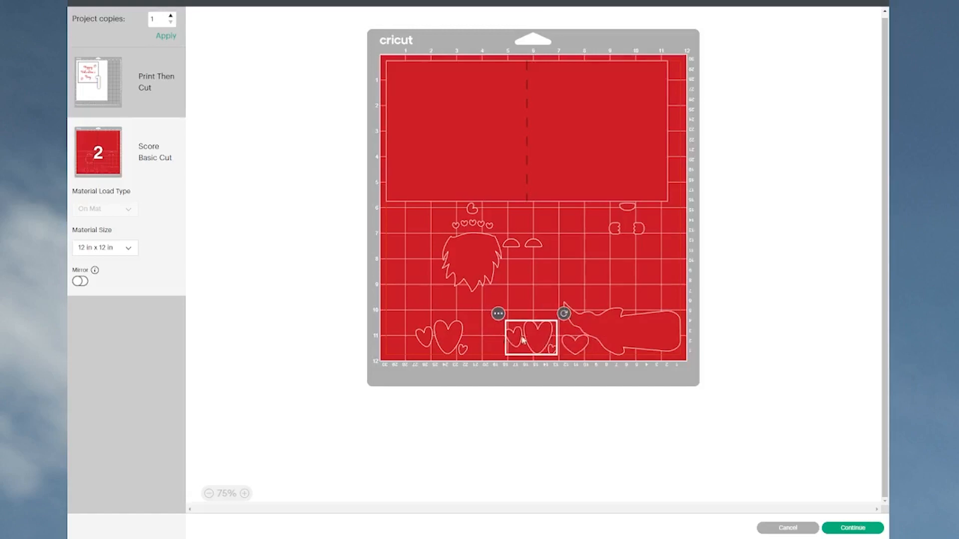
pyautogui.click(456, 338)
pyautogui.moveTo(456, 339); pyautogui.dragTo(552, 328)
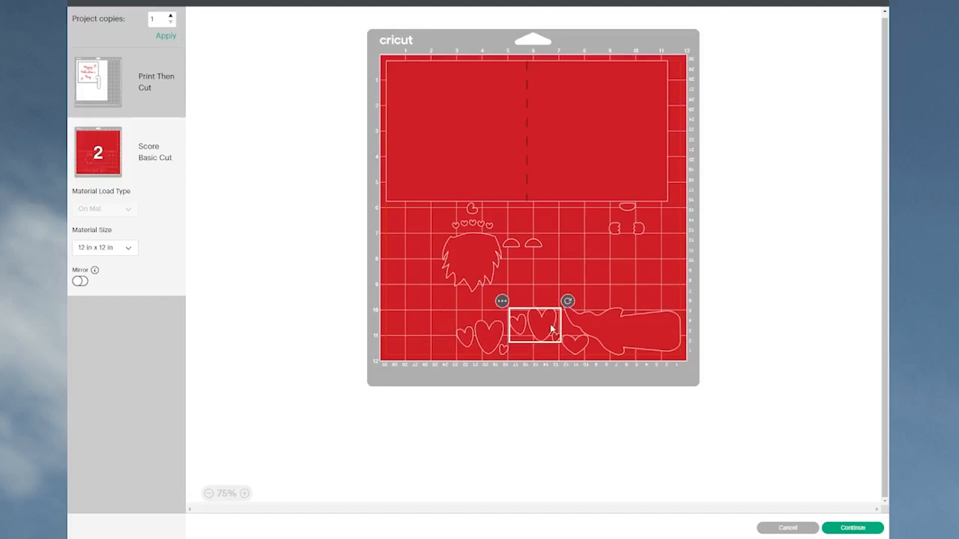
pyautogui.click(577, 351)
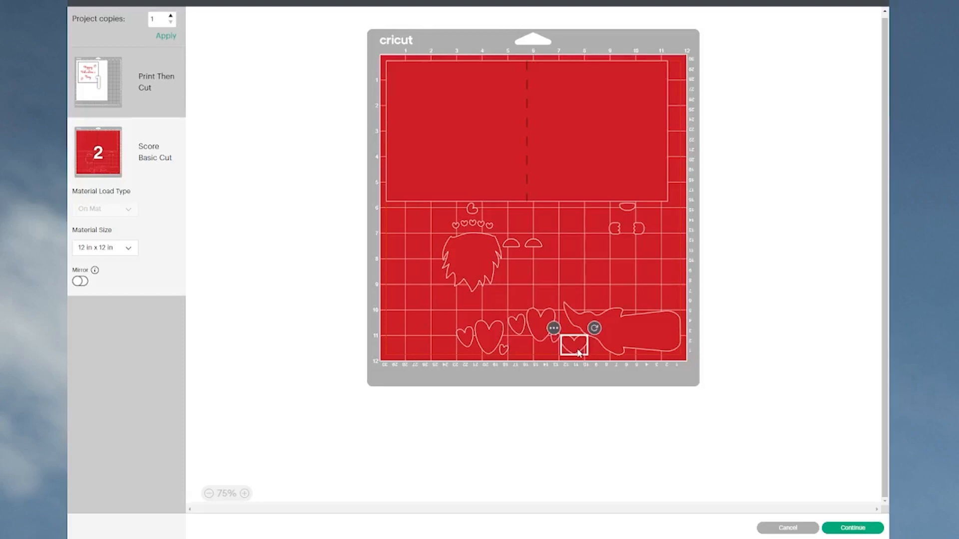
pyautogui.moveTo(494, 350); pyautogui.dragTo(497, 352)
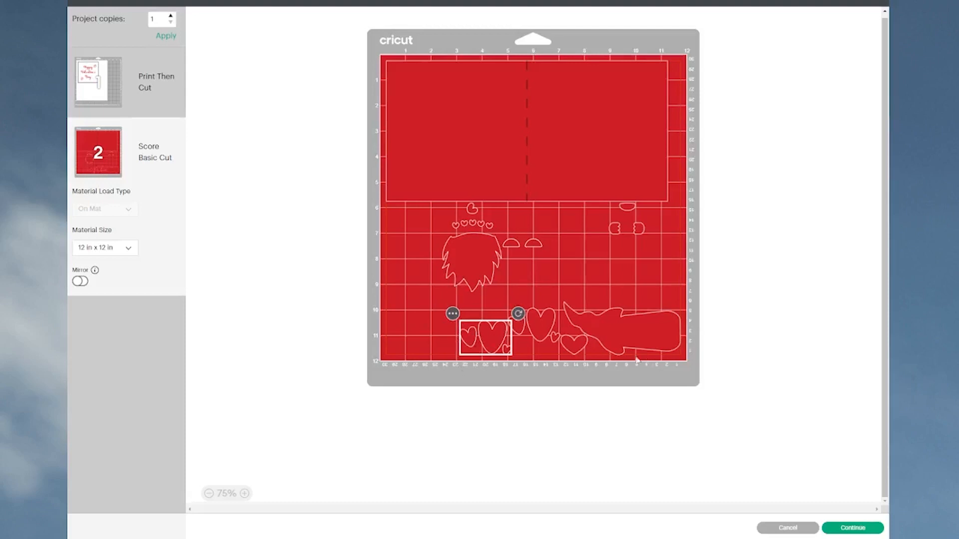
# Step: Move the gnome's shoes to the red mat's lower-left corner and the nose-and-hands group above the body at the right edge
pyautogui.moveTo(535, 246); pyautogui.dragTo(414, 353)
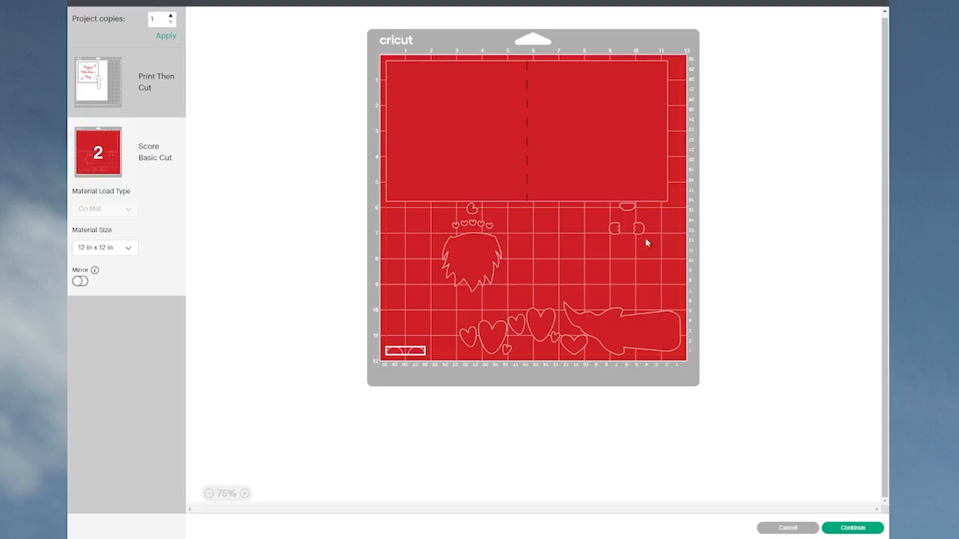
pyautogui.moveTo(639, 231); pyautogui.dragTo(680, 278)
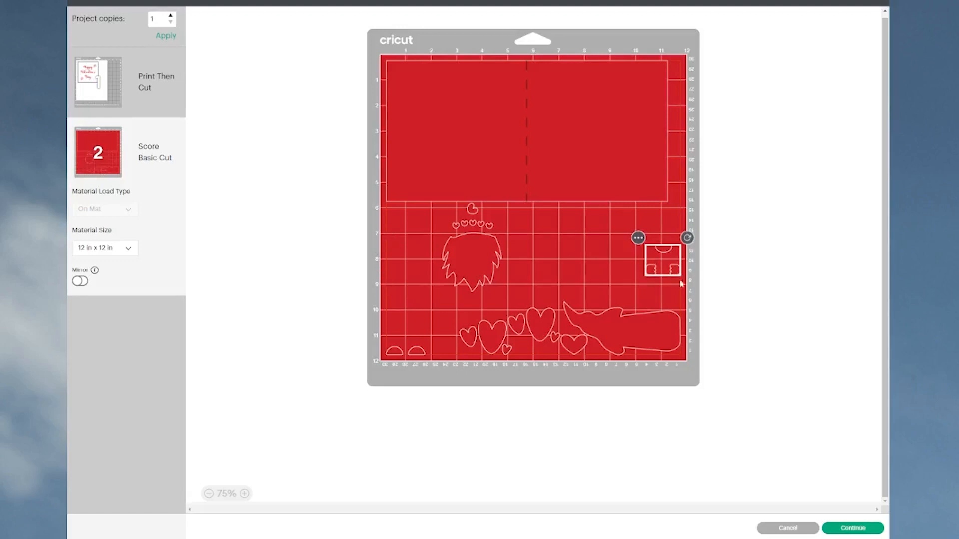
# Step: Turn the beard-and-hearts group sideways and place it at the red mat's left edge, just below the card base
pyautogui.moveTo(479, 268); pyautogui.dragTo(446, 271)
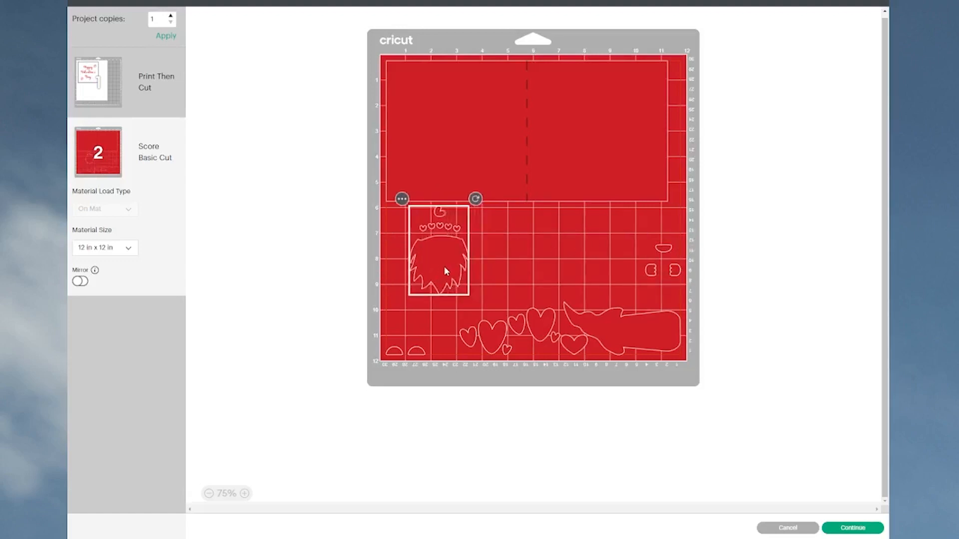
pyautogui.moveTo(475, 199); pyautogui.dragTo(502, 296)
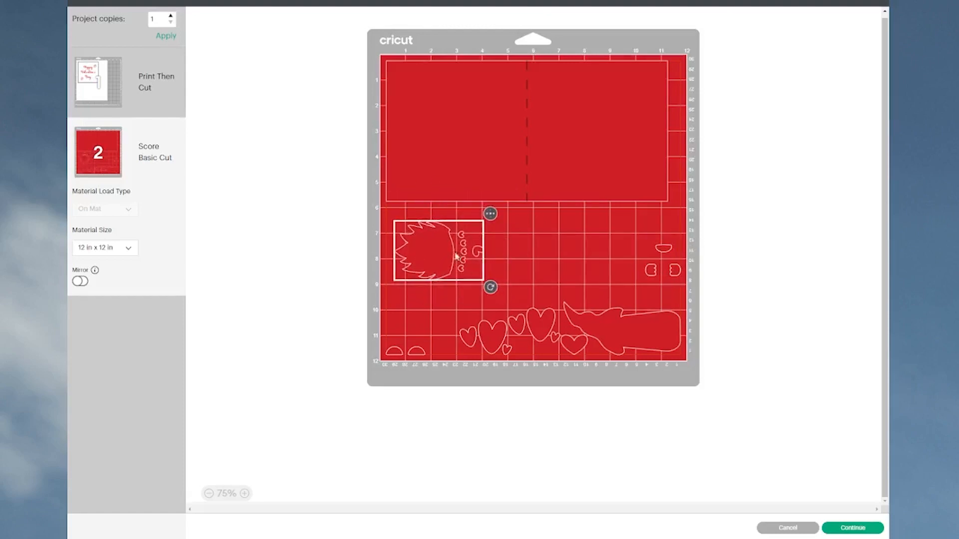
pyautogui.moveTo(442, 243)
pyautogui.mouseDown()
pyautogui.moveTo(435, 256)
pyautogui.moveTo(434, 242)
pyautogui.mouseUp()
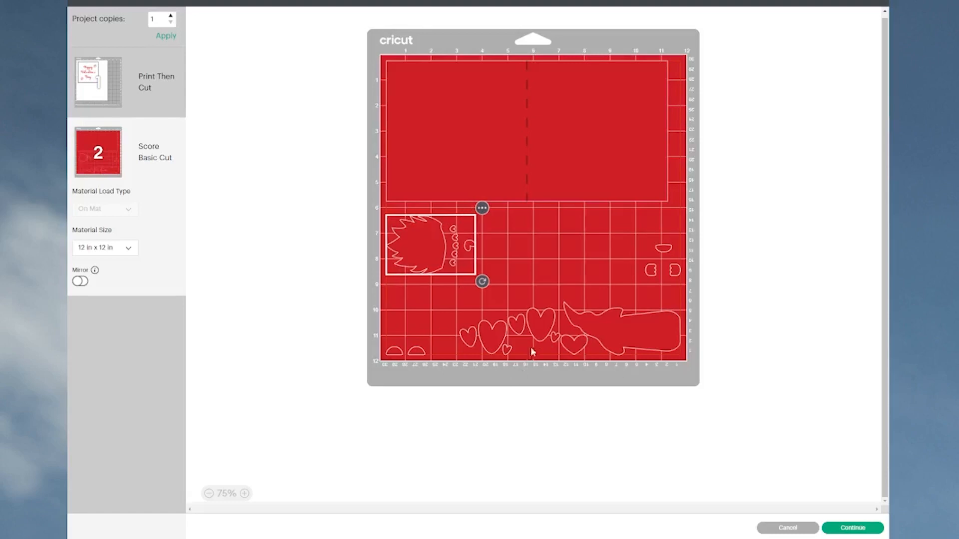
# Step: Tilt the gnome body slightly clockwise and shift the single heart and both three-heart groups closer to it without overlaps
pyautogui.click(649, 342)
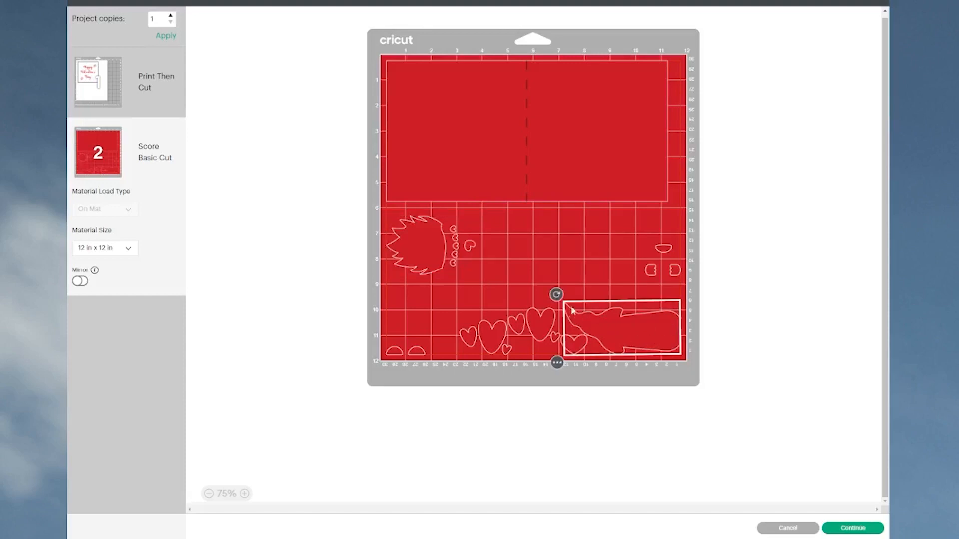
pyautogui.moveTo(557, 294); pyautogui.dragTo(559, 288)
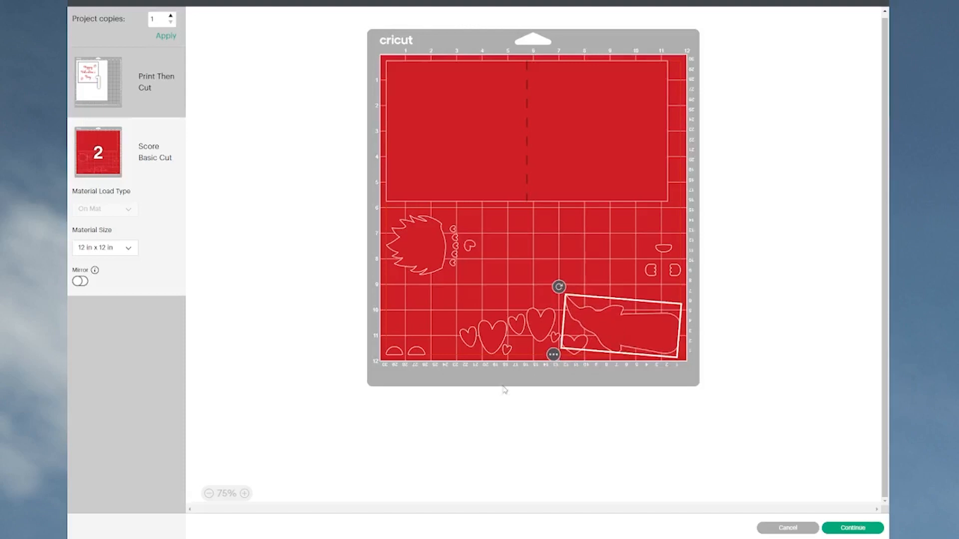
pyautogui.click(503, 419)
pyautogui.moveTo(579, 349); pyautogui.dragTo(584, 350)
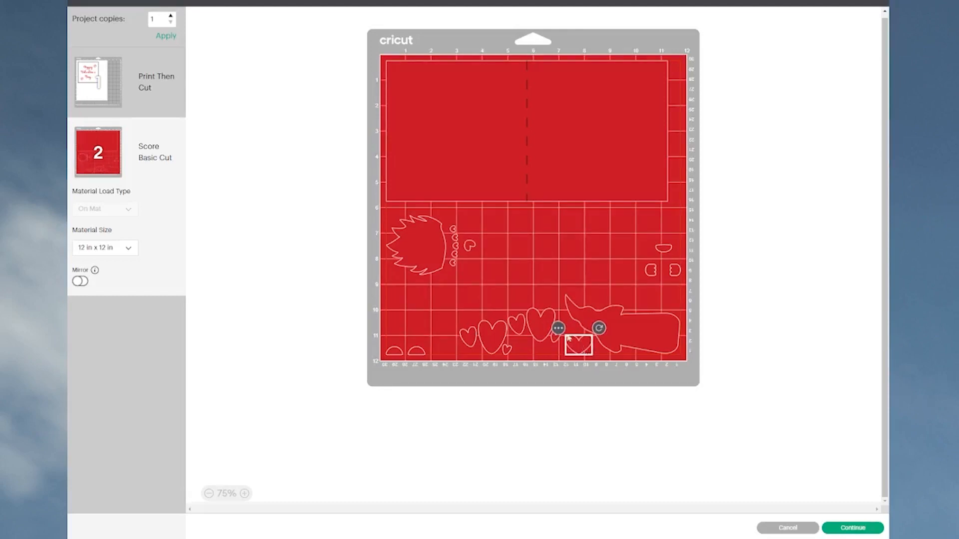
pyautogui.click(544, 324)
pyautogui.moveTo(544, 319); pyautogui.dragTo(500, 352)
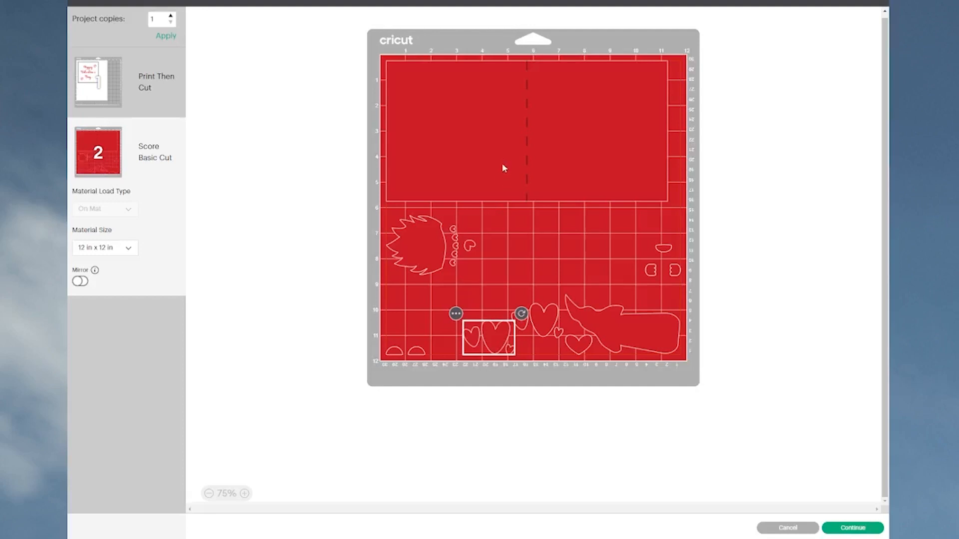
# Step: Switch to the Print Then Cut mat holding the greeting insert
pyautogui.click(94, 83)
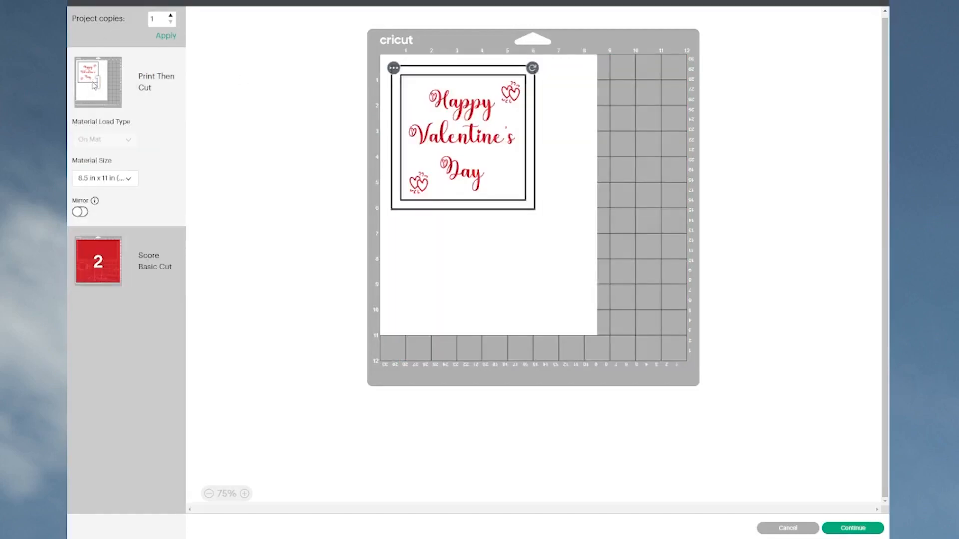